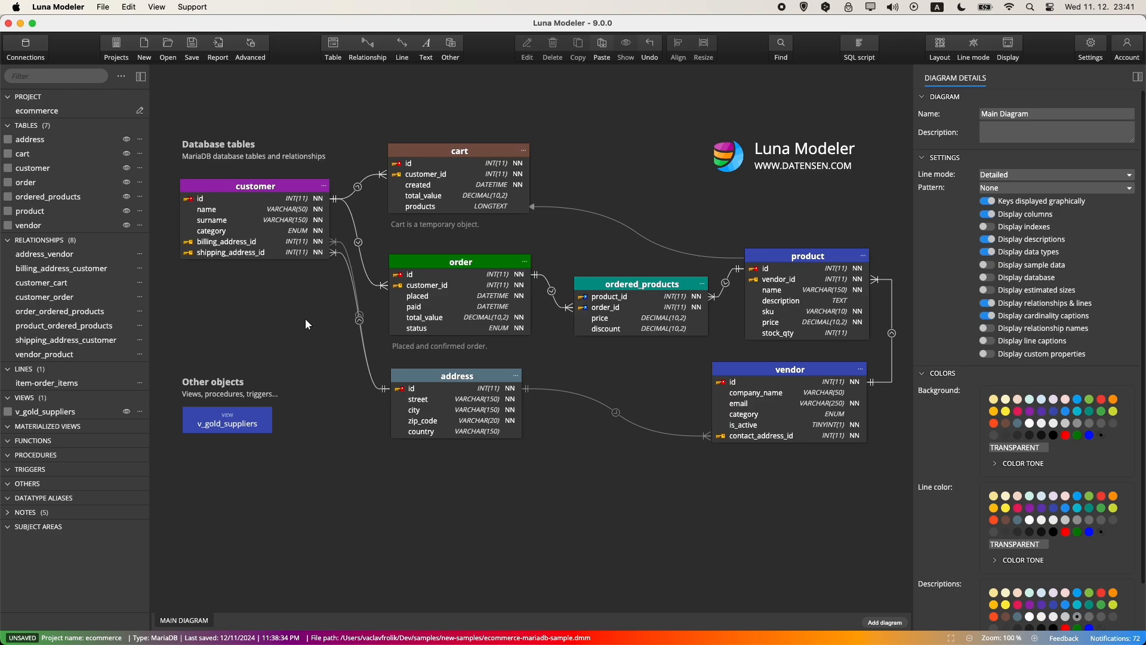
- Rename the customer table's name column to first_name and its surname column to last_name
{"action": "left_click", "coordinate": [217, 187]}
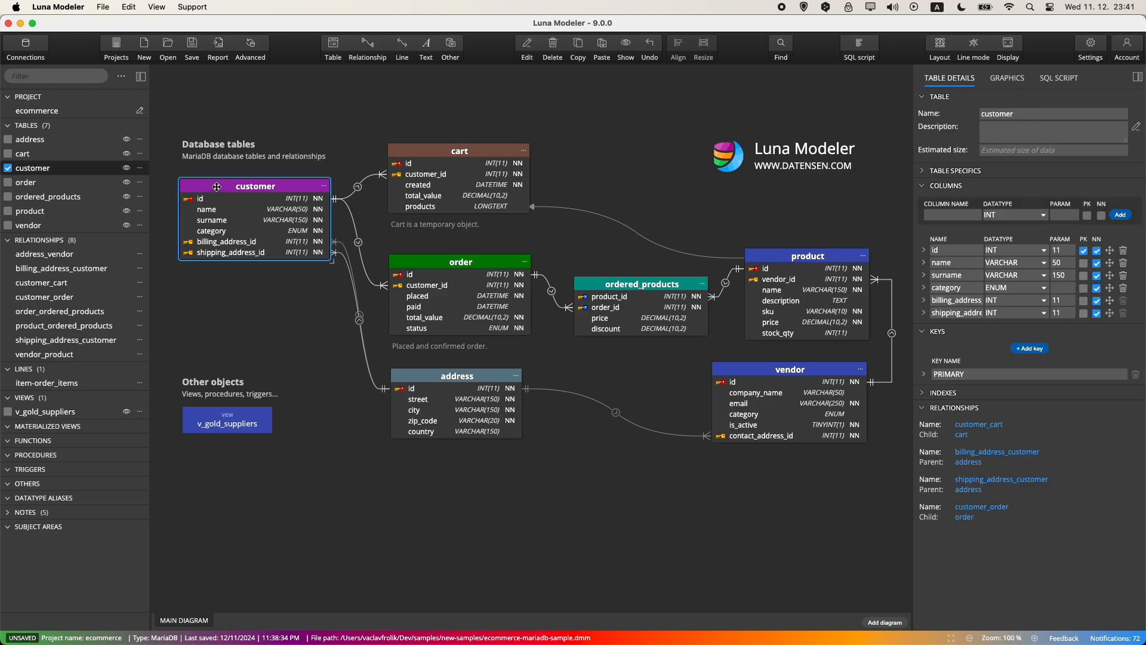
{"action": "left_click", "coordinate": [933, 263]}
{"action": "type", "text": "first_"}
{"action": "left_click_drag", "start_coordinate": [942, 275], "coordinate": [928, 279]}
{"action": "type", "text": "last_"}
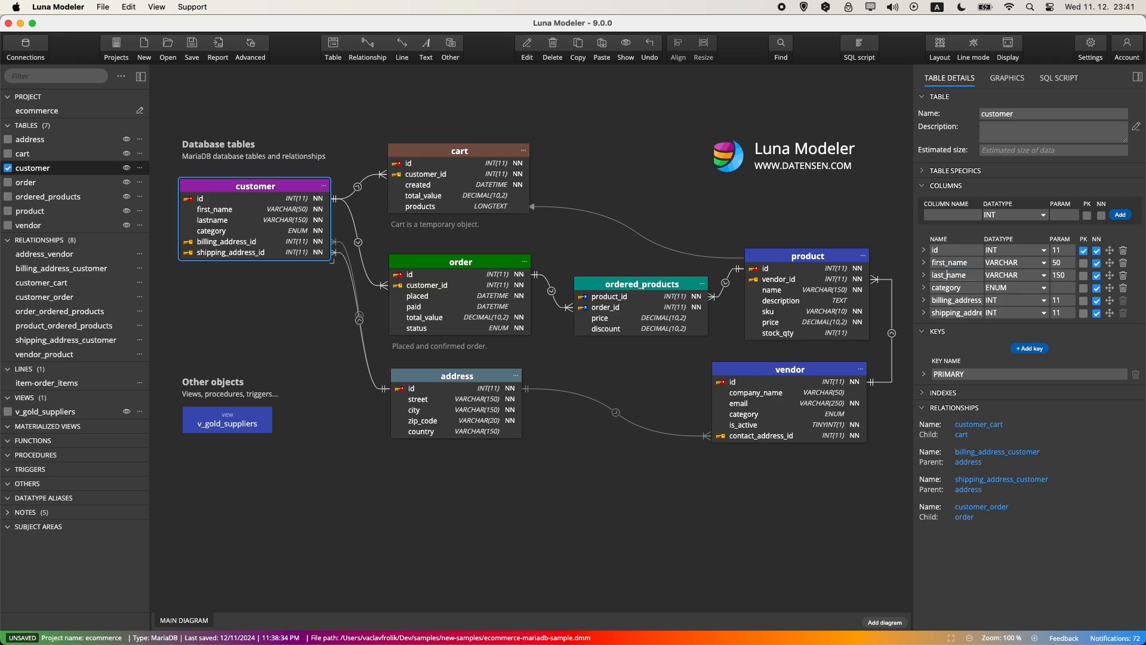
- Add a middle_name column of type VARCHAR(150) to the customer table and place it between first_name and last_name
{"action": "left_click", "coordinate": [944, 215]}
{"action": "type", "text": "middle_name"}
{"action": "left_click", "coordinate": [1012, 215]}
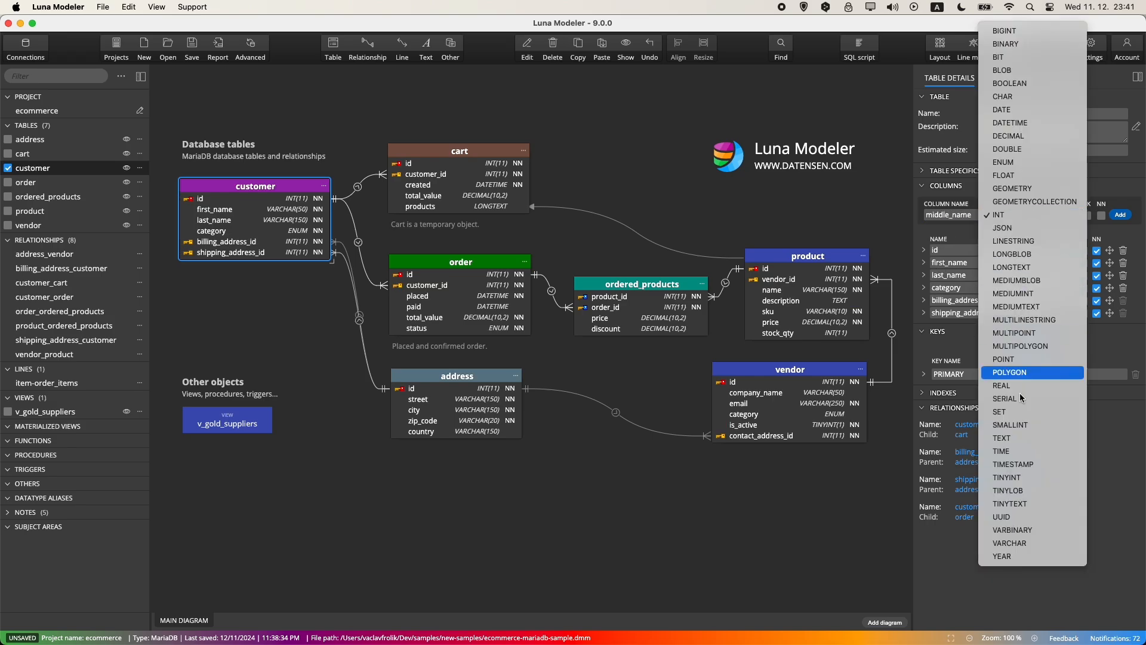
{"action": "left_click", "coordinate": [1012, 543]}
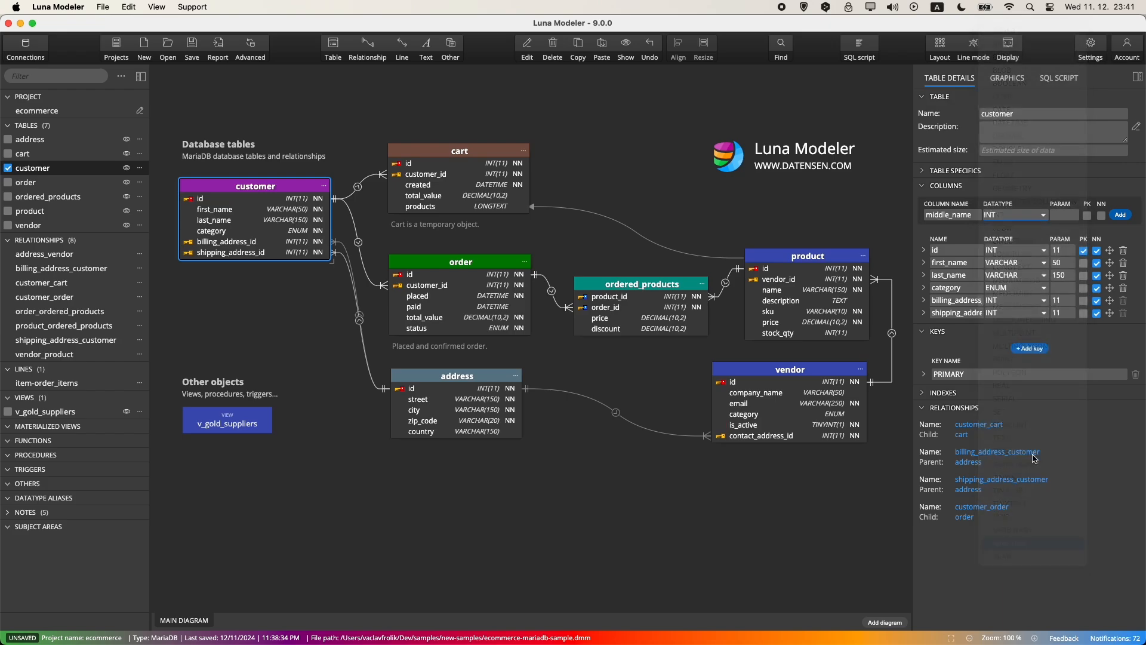
{"action": "left_click", "coordinate": [1064, 216]}
{"action": "type", "text": "150"}
{"action": "left_click", "coordinate": [1120, 215]}
{"action": "left_click_drag", "start_coordinate": [1109, 325], "coordinate": [1110, 276]}
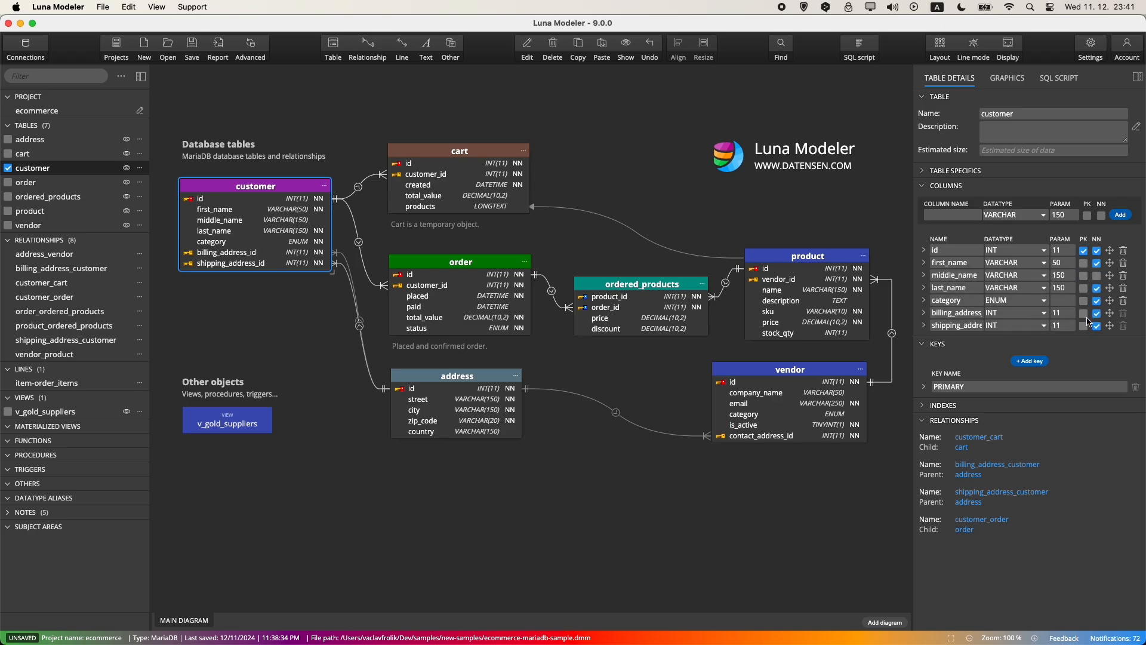
{"action": "left_click", "coordinate": [496, 499]}
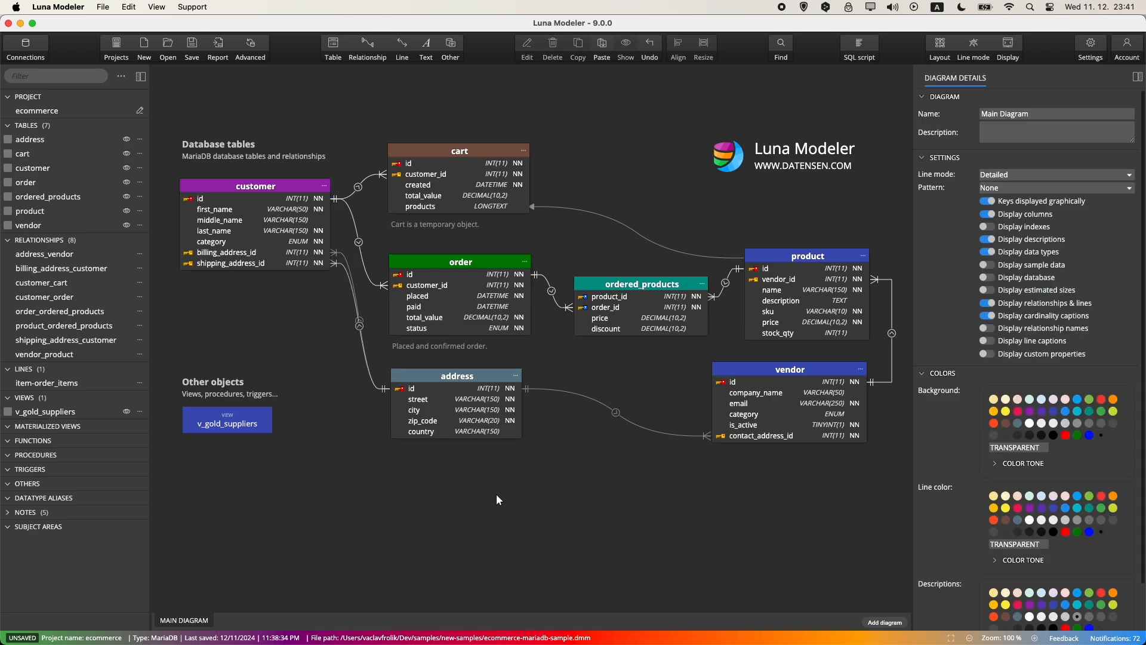
- Delete the country column from the address table
{"action": "left_click", "coordinate": [445, 378]}
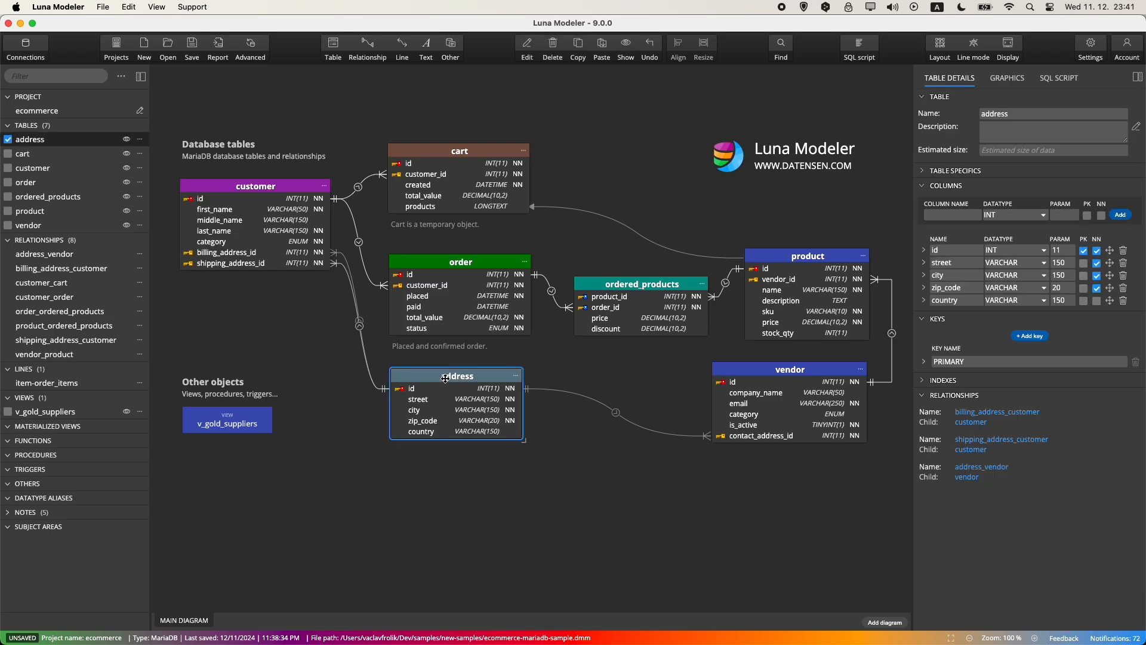
{"action": "left_click", "coordinate": [1123, 301]}
{"action": "left_click", "coordinate": [489, 496]}
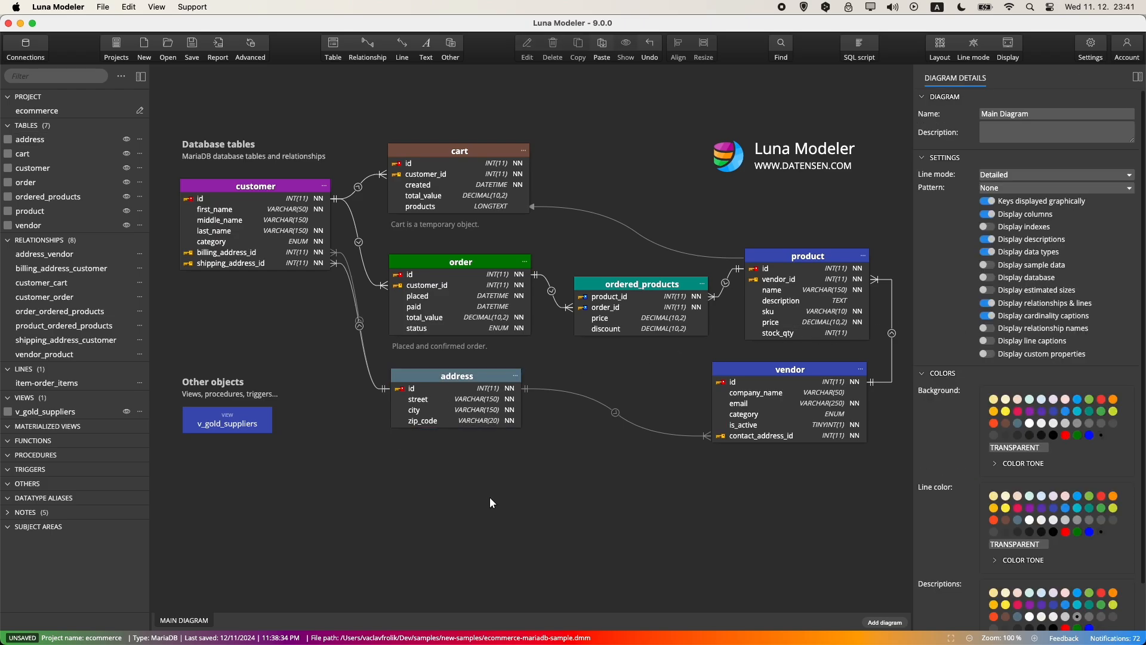
- Add a new table below the address table and name it country
{"action": "left_click", "coordinate": [332, 46]}
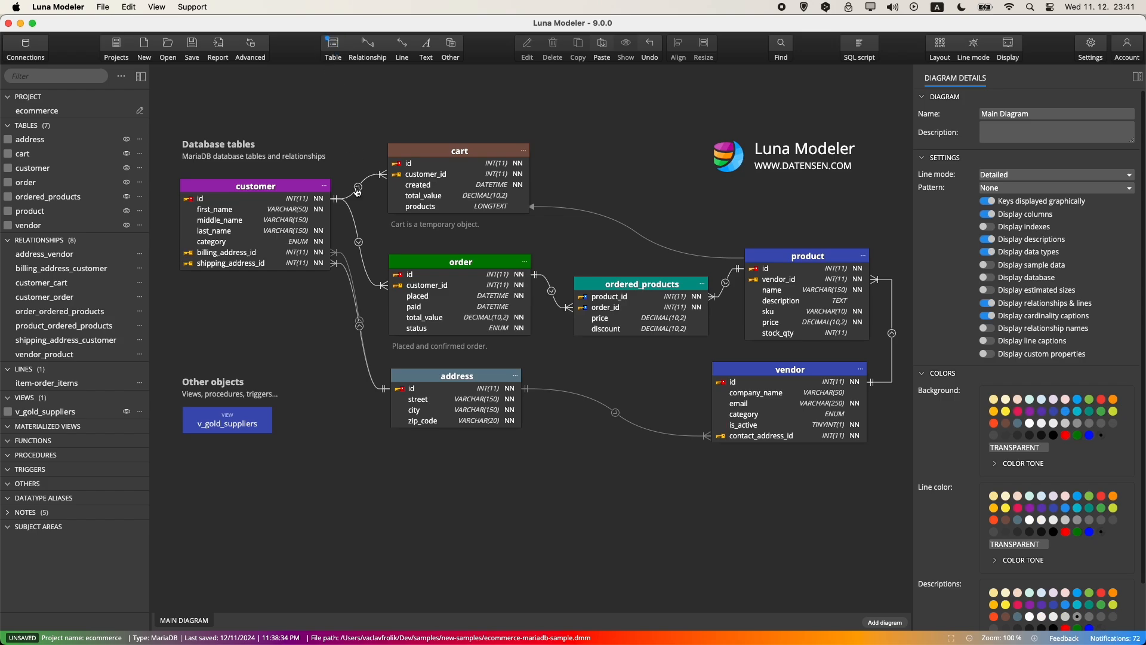
{"action": "left_click", "coordinate": [398, 456]}
{"action": "double_click", "coordinate": [1007, 113]}
{"action": "type", "text": "country"}
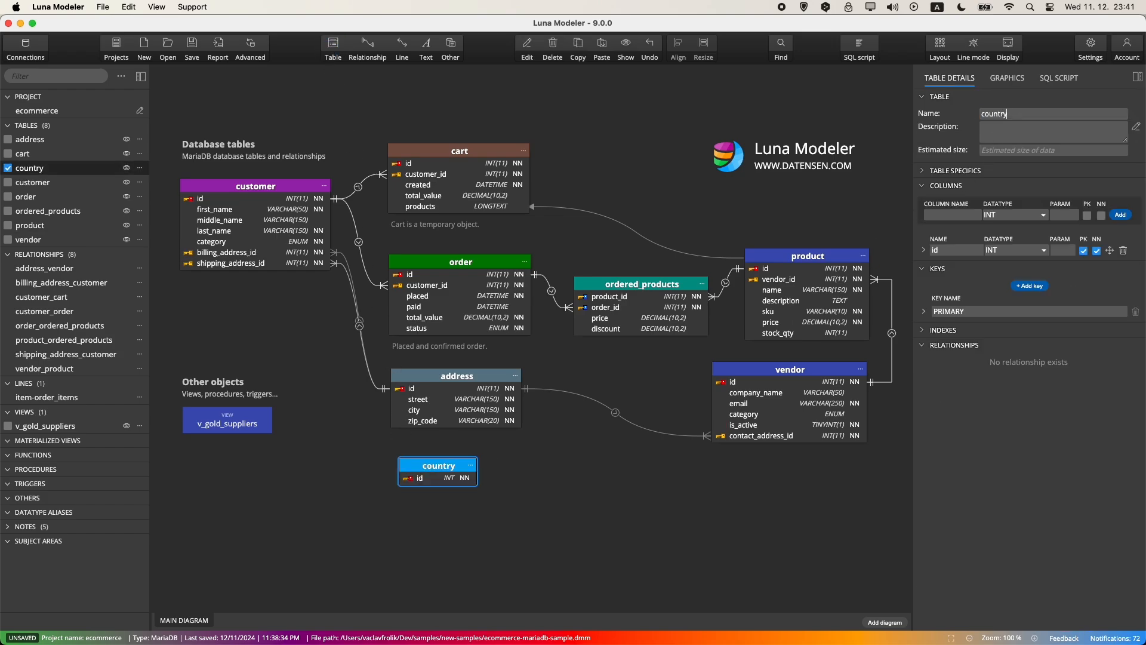
- Add a name column of type VARCHAR(150) to the country table
{"action": "left_click", "coordinate": [952, 213]}
{"action": "type", "text": "name"}
{"action": "left_click", "coordinate": [1003, 215]}
{"action": "left_click", "coordinate": [1029, 543]}
{"action": "key", "text": "Tab"}
{"action": "type", "text": "150"}
{"action": "left_click", "coordinate": [1120, 215]}
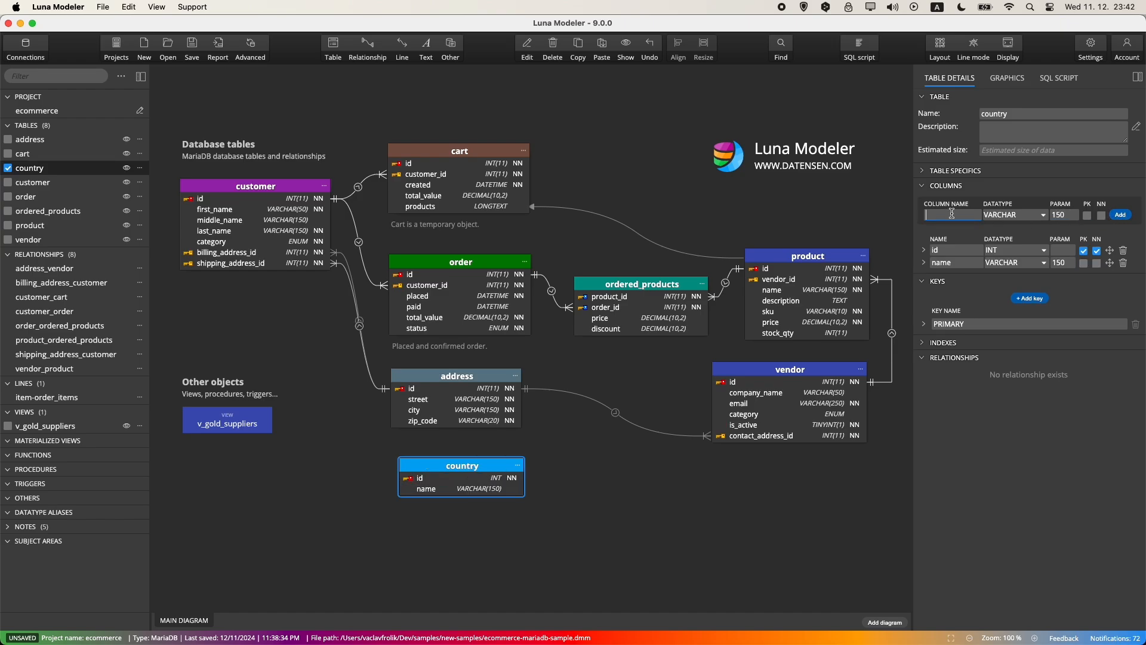
- Add a code column of type VARCHAR(50) to the country table
{"action": "type", "text": "code"}
{"action": "left_click", "coordinate": [1054, 216]}
{"action": "key", "text": "BackSpace"}
{"action": "left_click", "coordinate": [1114, 220]}
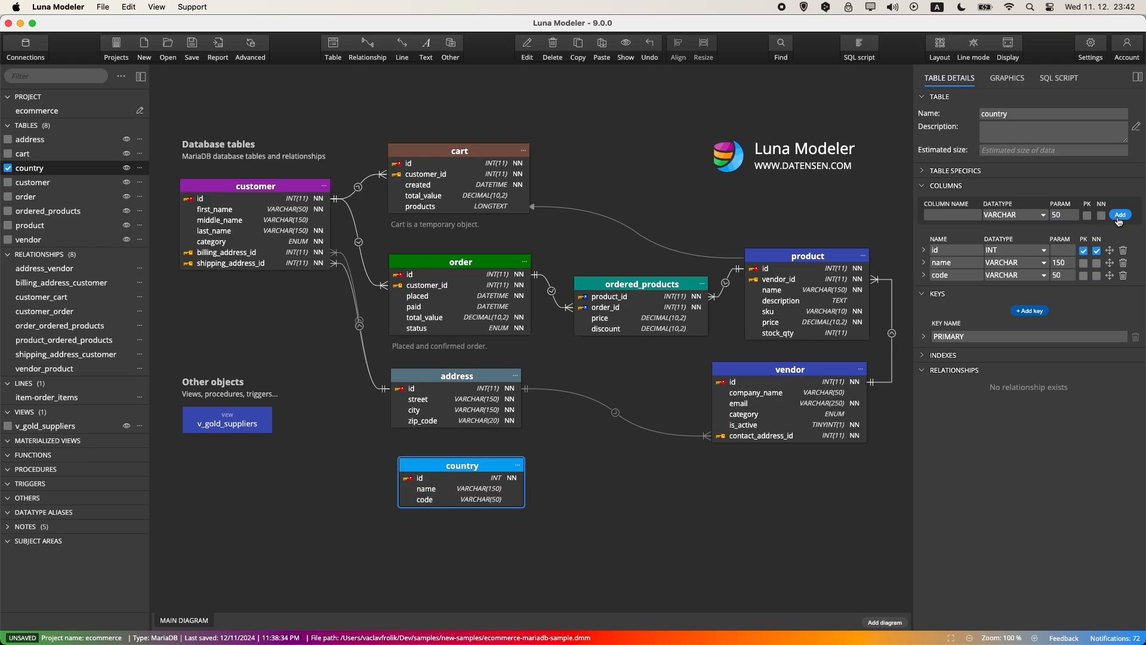
- Set the parameter of the country table's id column to 11
{"action": "left_click", "coordinate": [1066, 253]}
{"action": "type", "text": "11"}
{"action": "left_click", "coordinate": [634, 494]}
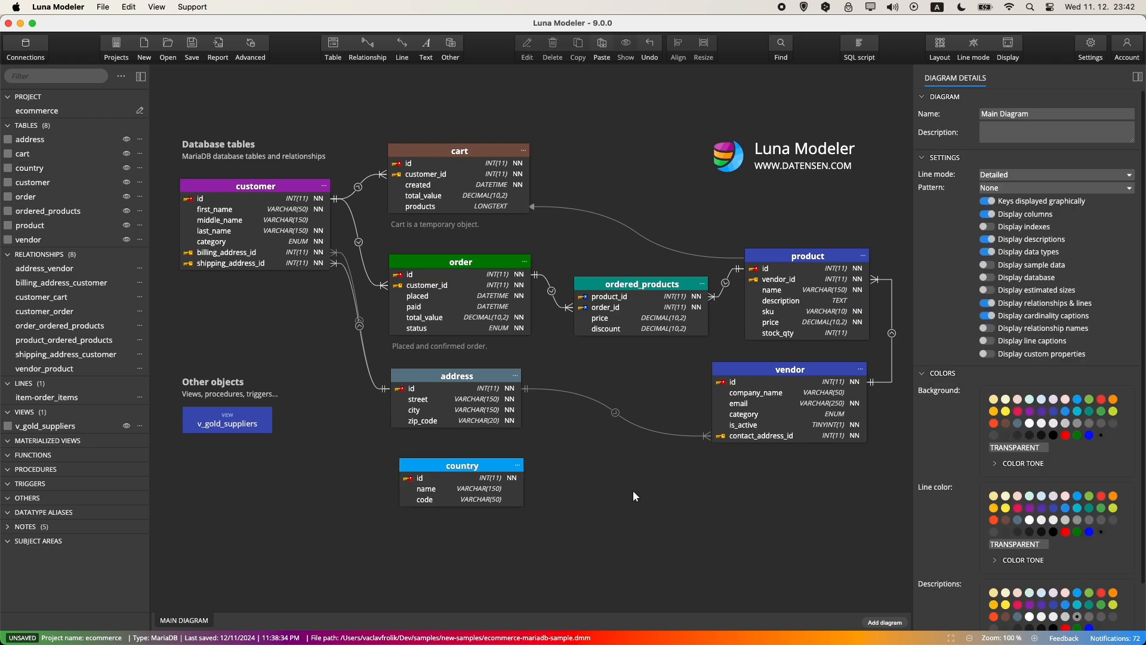
- Create a relationship with country as the parent table and address as the child table
{"action": "left_click", "coordinate": [368, 45]}
{"action": "left_click", "coordinate": [435, 463]}
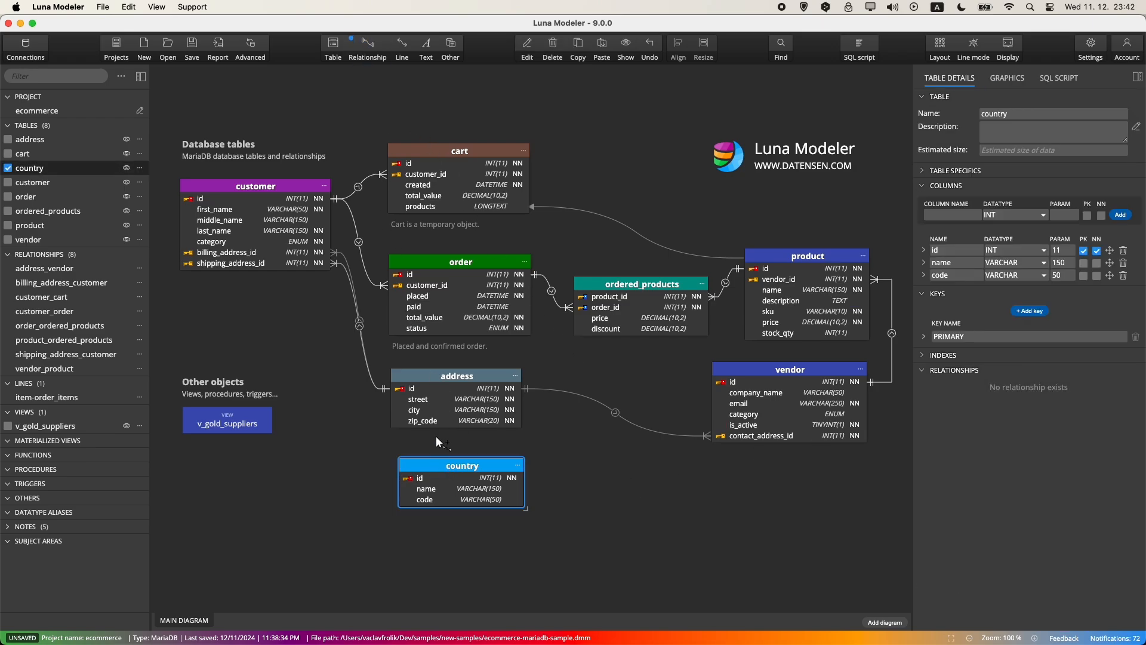
{"action": "left_click", "coordinate": [425, 378]}
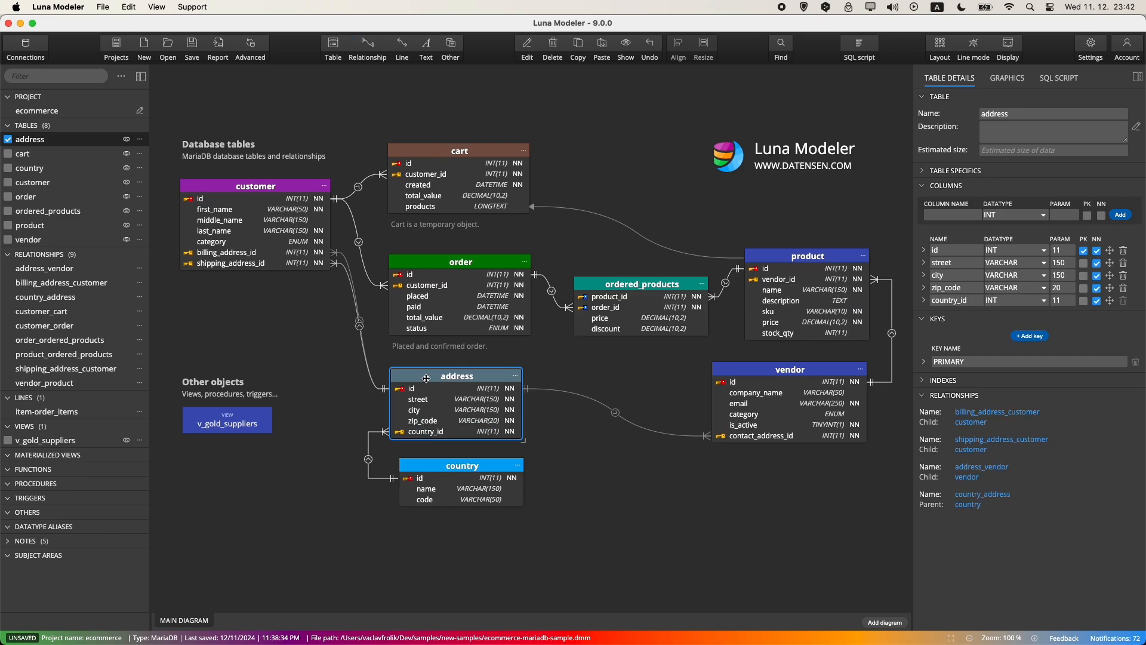
- Set both Parent Delete and Parent Update of the relationship between country and address to Restrict
{"action": "left_click", "coordinate": [369, 469]}
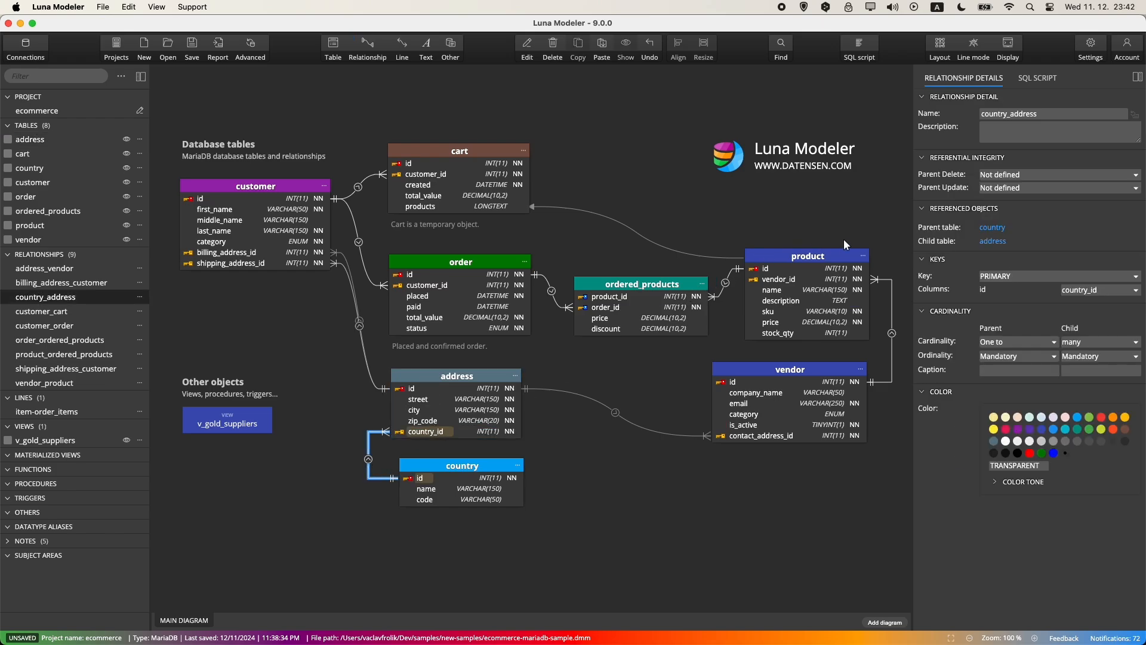
{"action": "left_click", "coordinate": [1015, 175]}
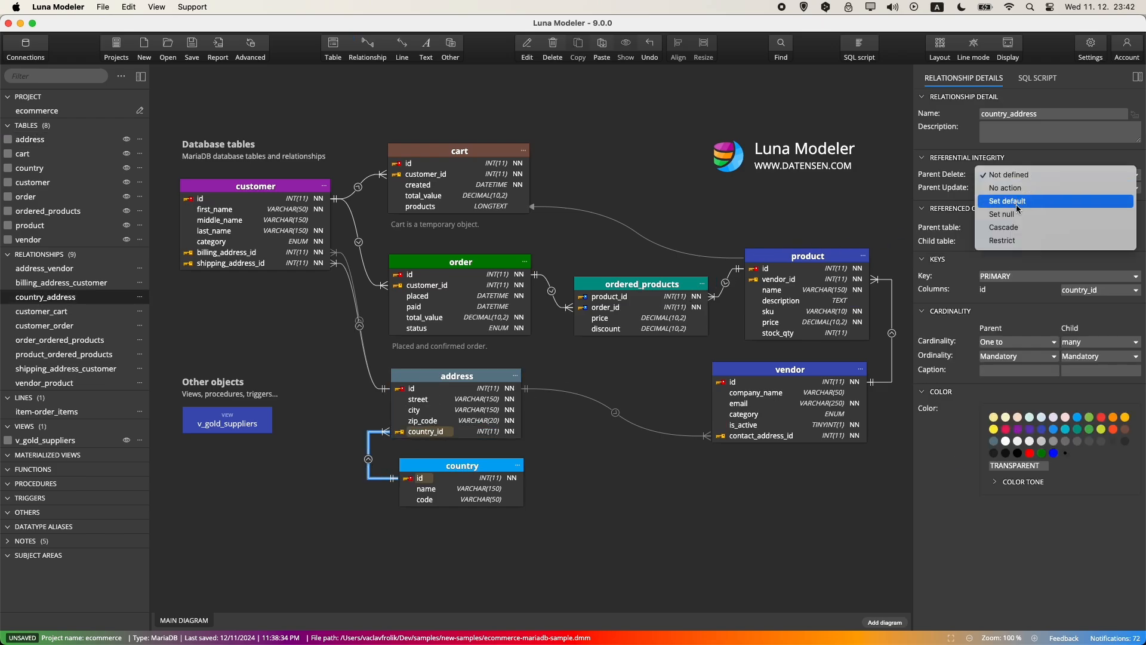
{"action": "left_click", "coordinate": [1017, 241]}
{"action": "left_click", "coordinate": [1015, 188]}
{"action": "left_click", "coordinate": [1018, 255]}
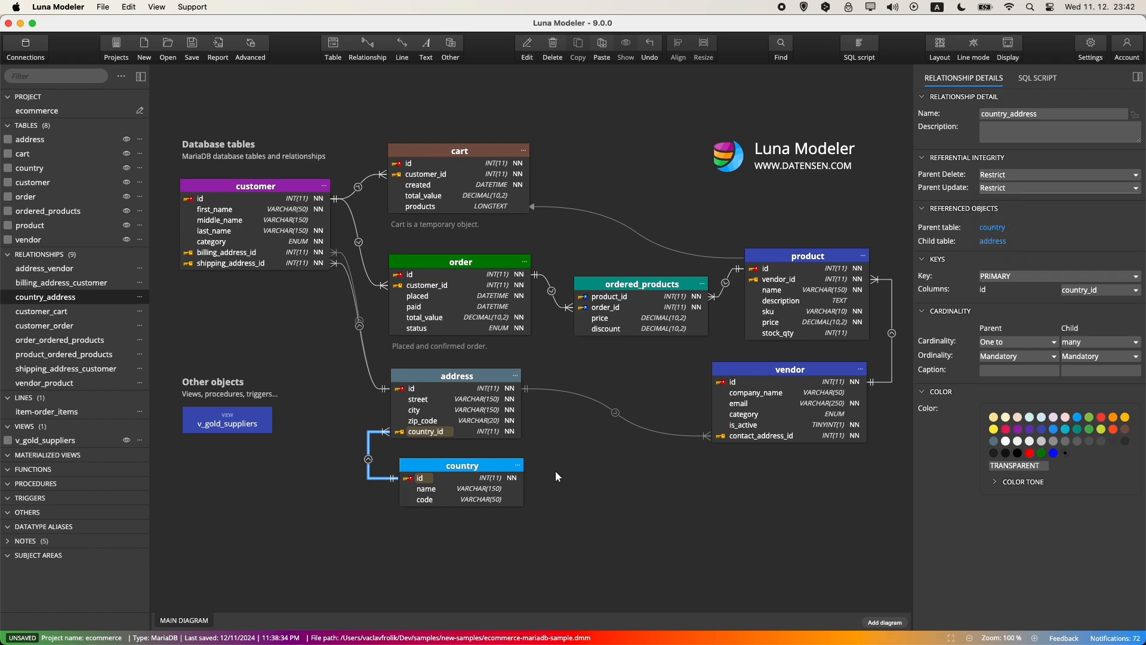
- Change the country table's background color to #607D8B and align the table with the left edge of the address table
{"action": "left_click", "coordinate": [487, 466]}
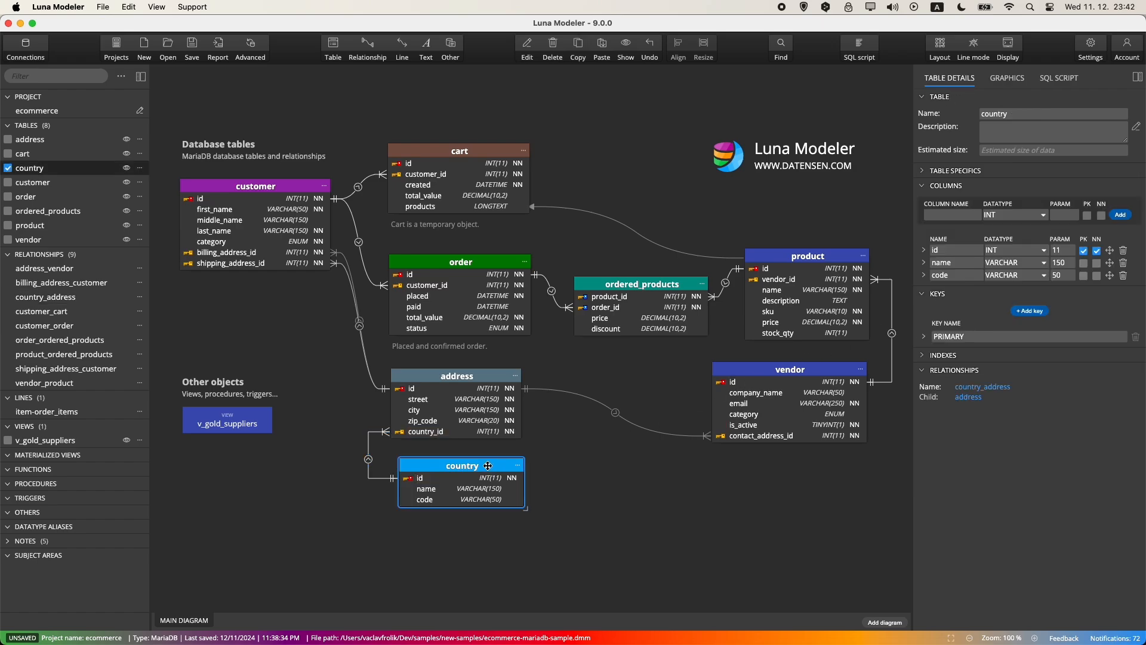
{"action": "left_click", "coordinate": [1012, 78]}
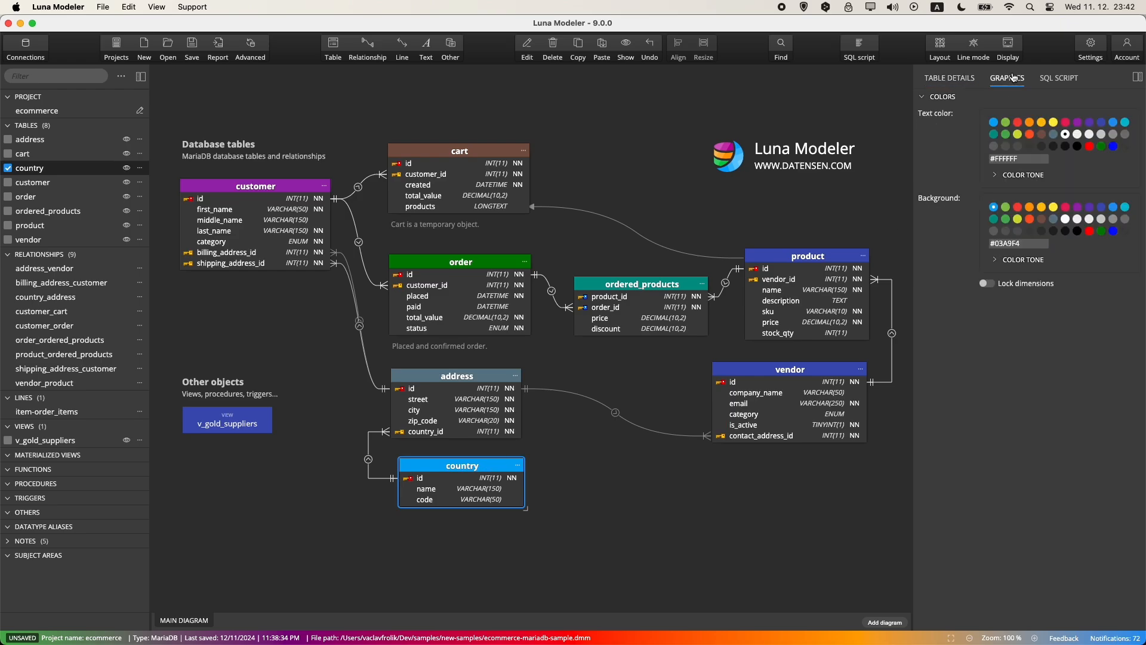
{"action": "left_click", "coordinate": [1053, 219]}
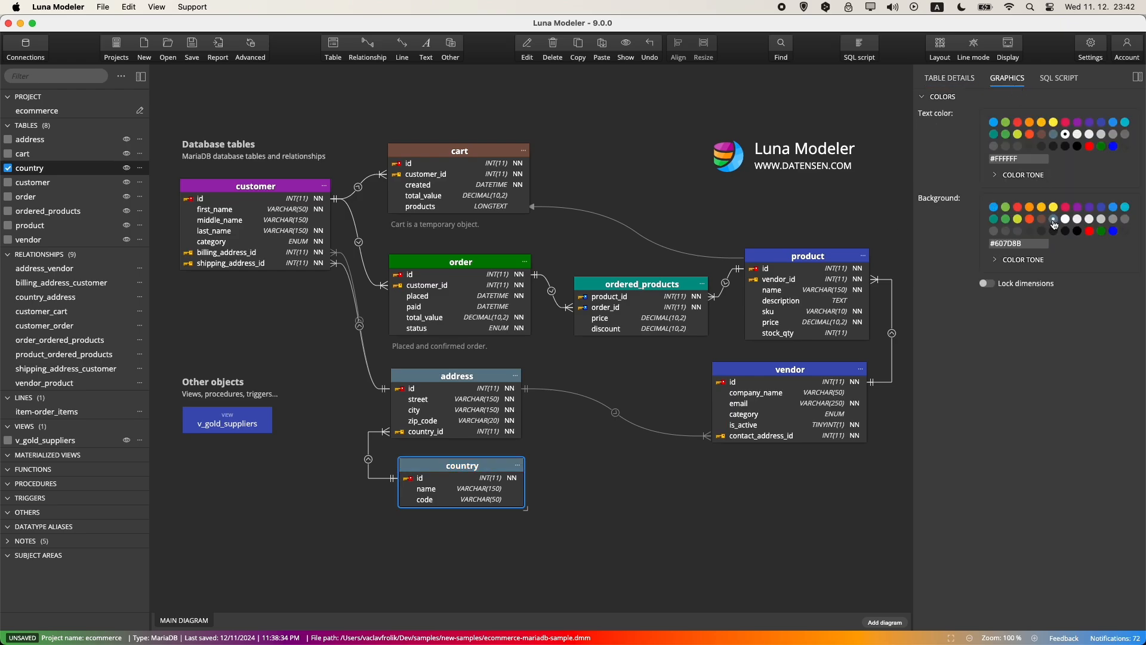
{"action": "left_click_drag", "start_coordinate": [458, 463], "coordinate": [449, 463]}
{"action": "left_click", "coordinate": [571, 478]}
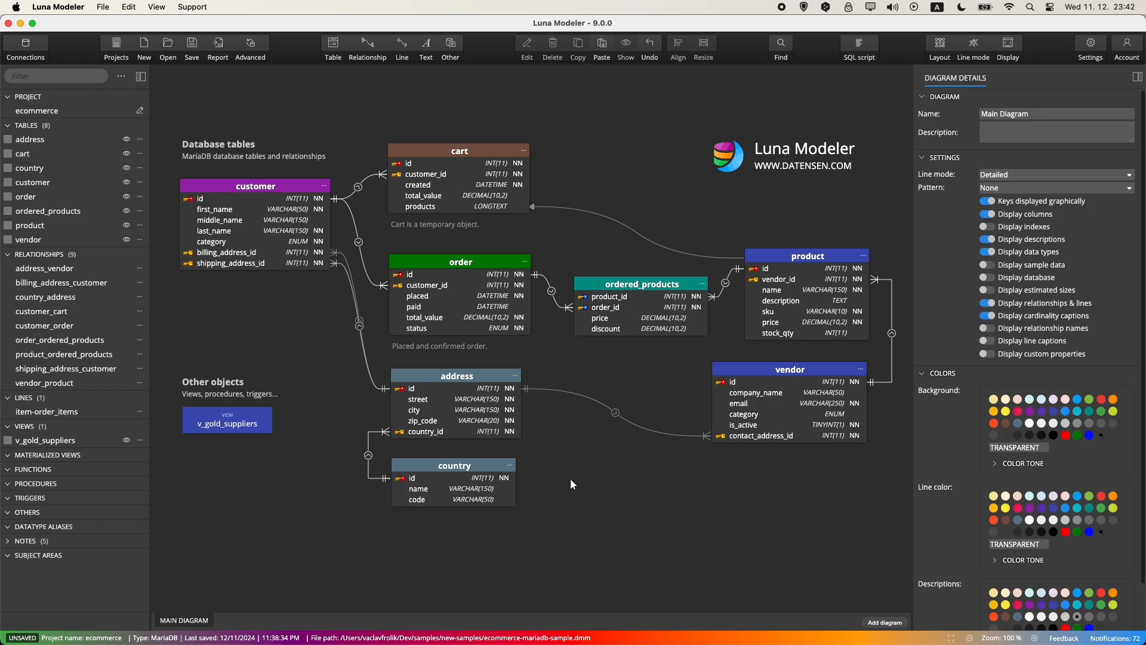
- Set the length of the vendor table's company_name VARCHAR column to 150
{"action": "left_click", "coordinate": [771, 399]}
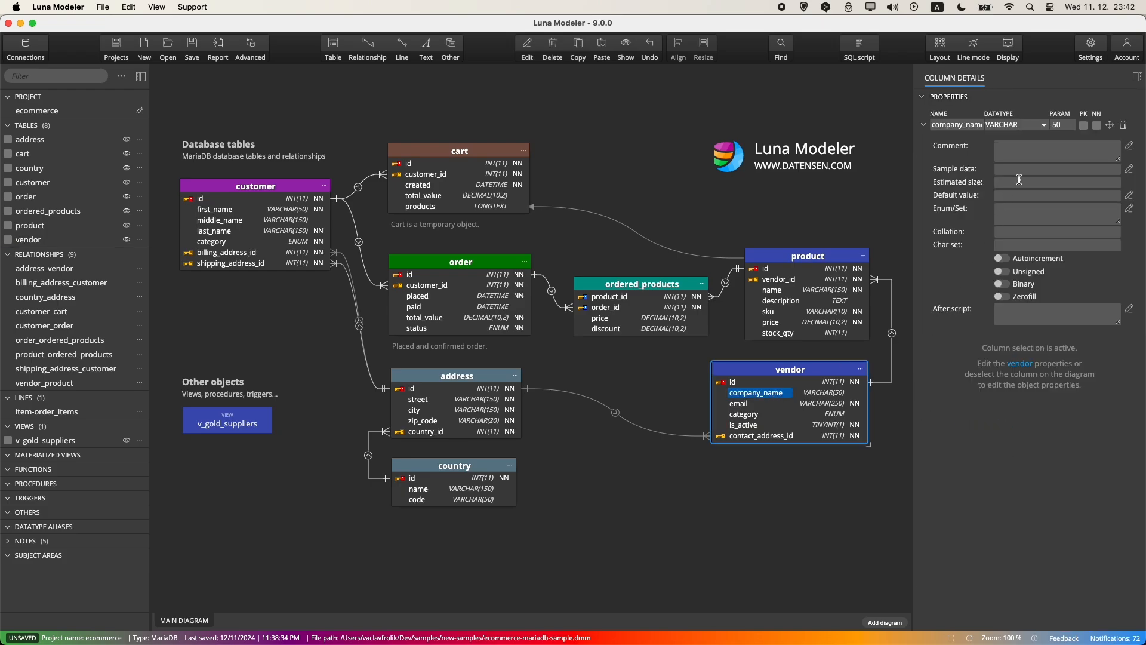
{"action": "left_click", "coordinate": [1052, 124]}
{"action": "type", "text": "1"}
{"action": "left_click", "coordinate": [686, 481]}
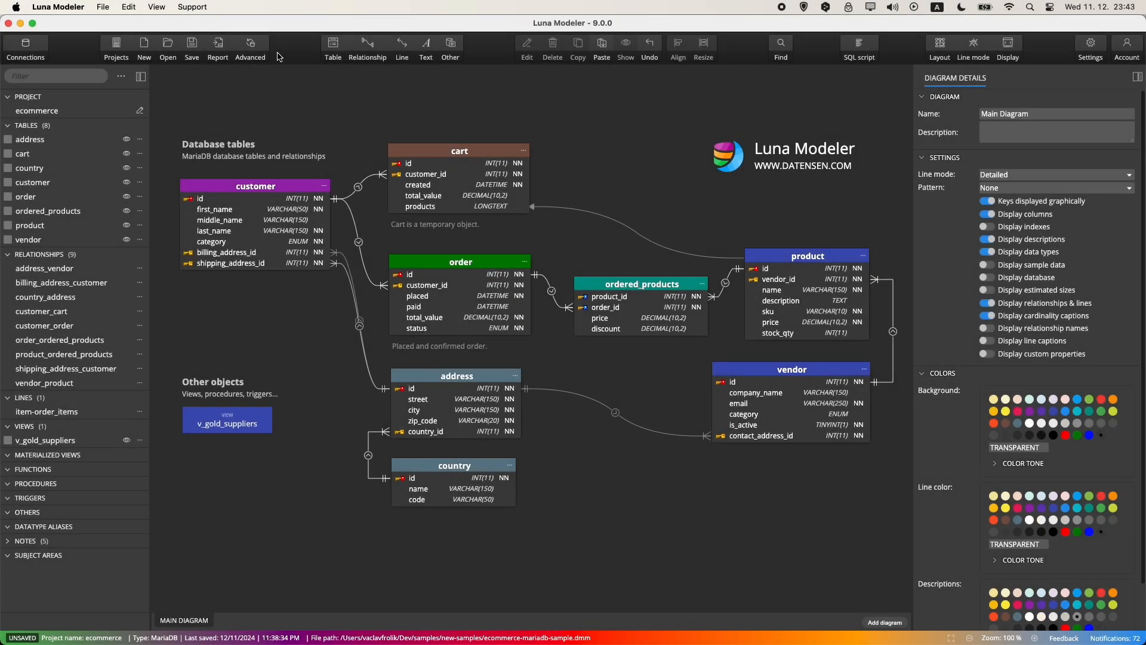
- Start a synchronization with Ecommerce (default connection) as the target, then load the database and detect its differences from the project
{"action": "left_click", "coordinate": [251, 47]}
{"action": "left_click", "coordinate": [226, 80]}
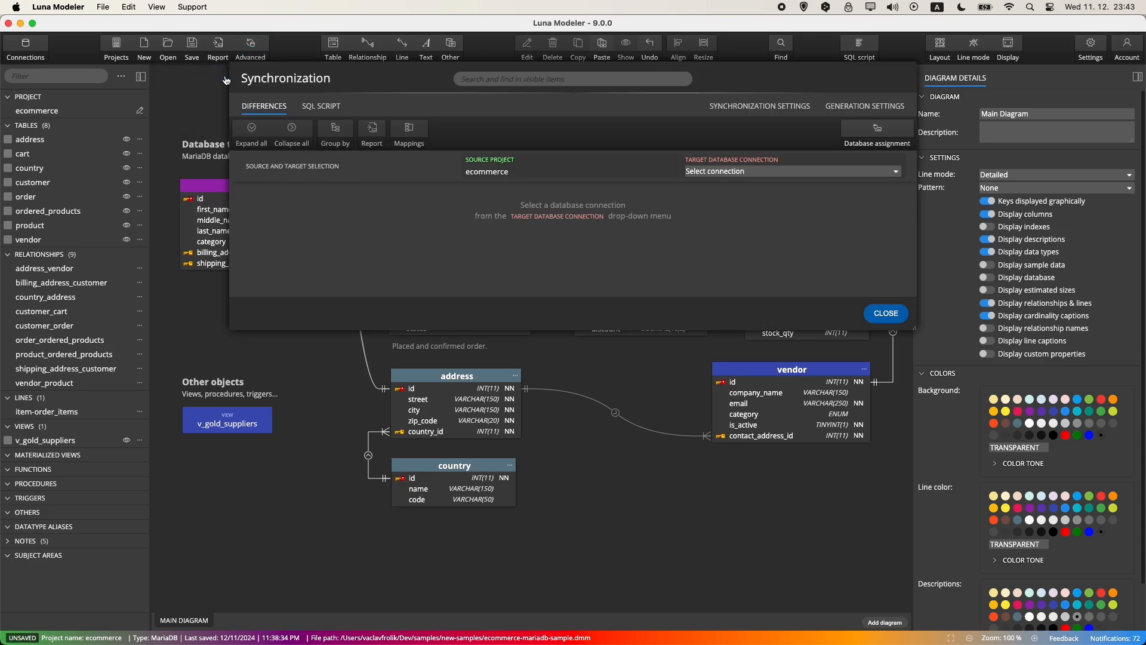
{"action": "left_click", "coordinate": [803, 173]}
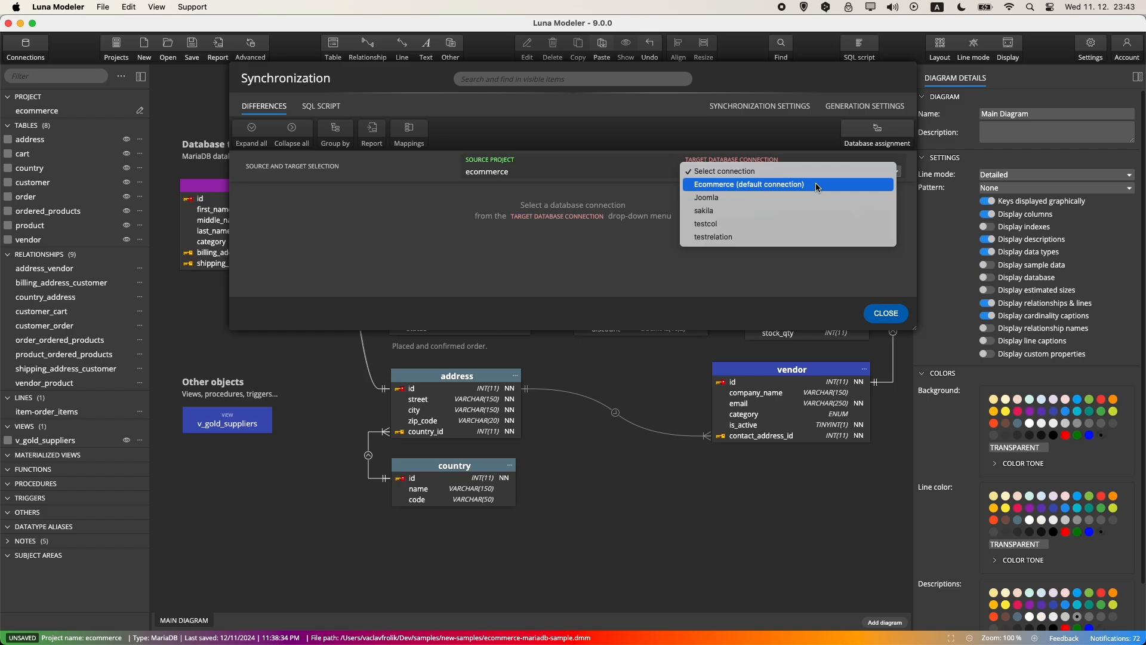
{"action": "left_click", "coordinate": [816, 184]}
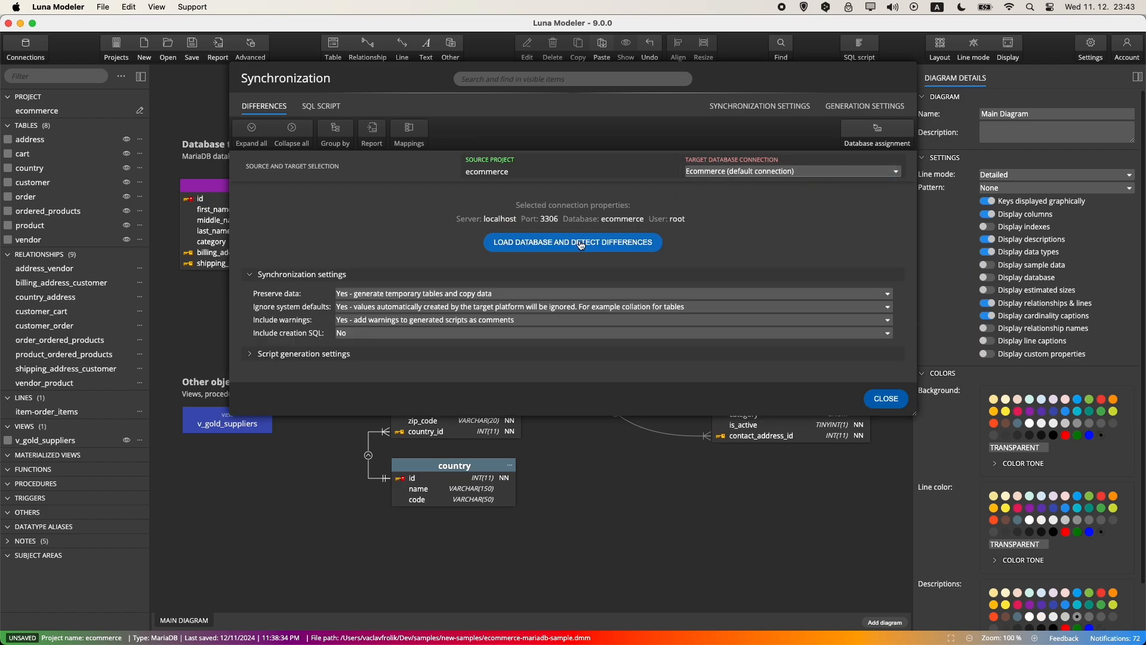
{"action": "left_click", "coordinate": [552, 257]}
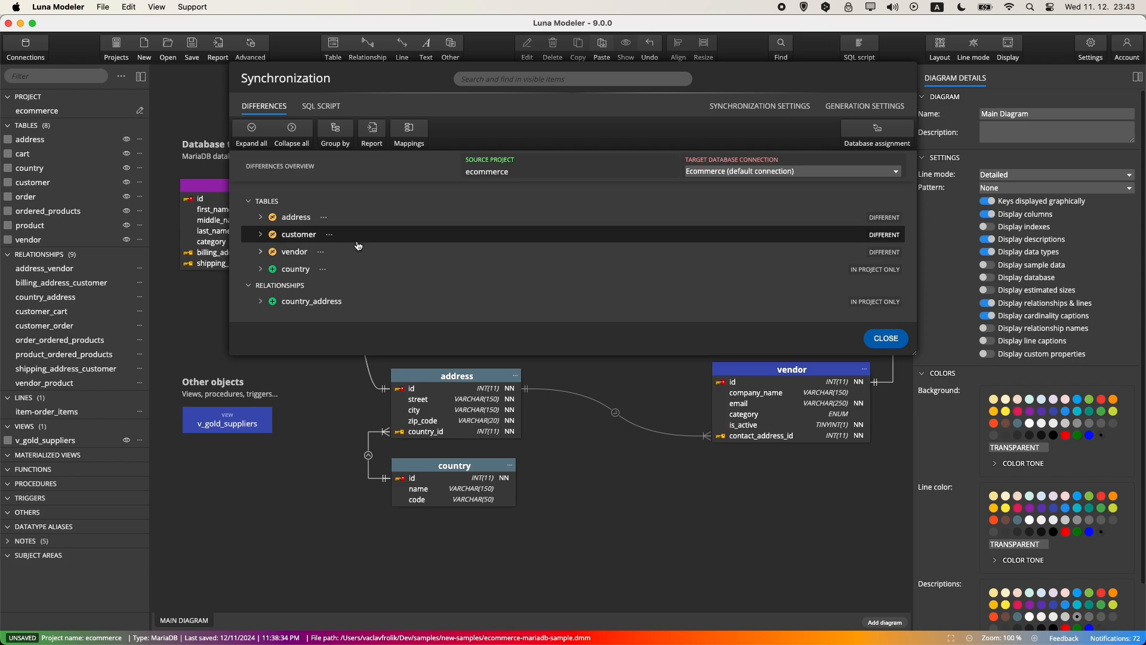
- Map the customer table's first_name project column to the name column in the target database
{"action": "left_click", "coordinate": [260, 234]}
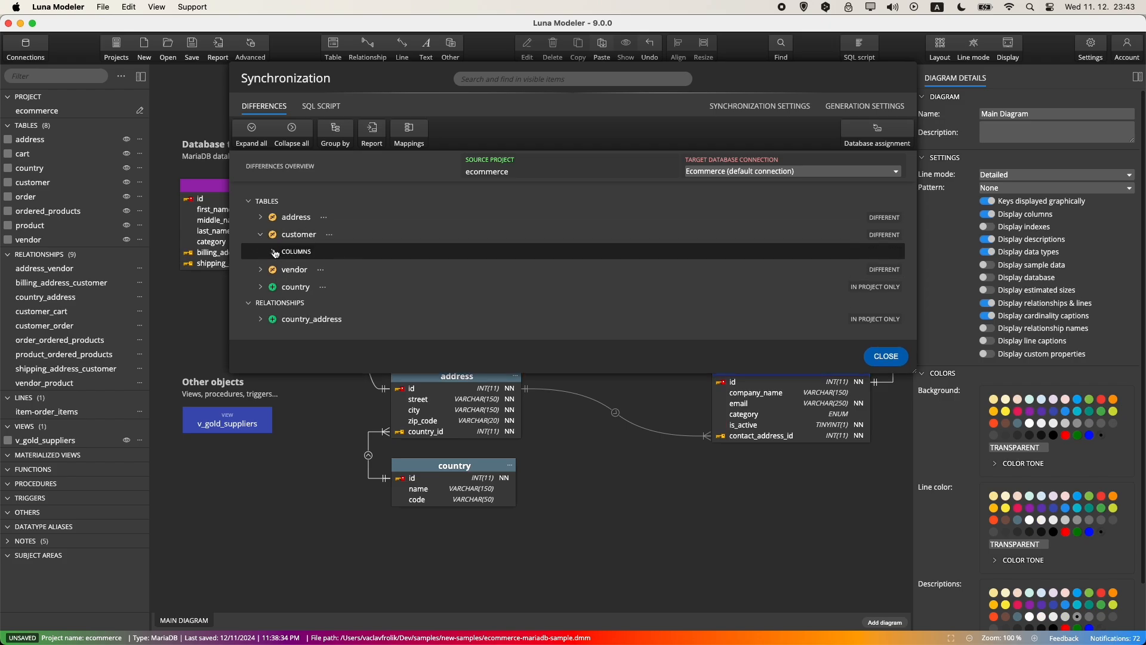
{"action": "left_click", "coordinate": [274, 252]}
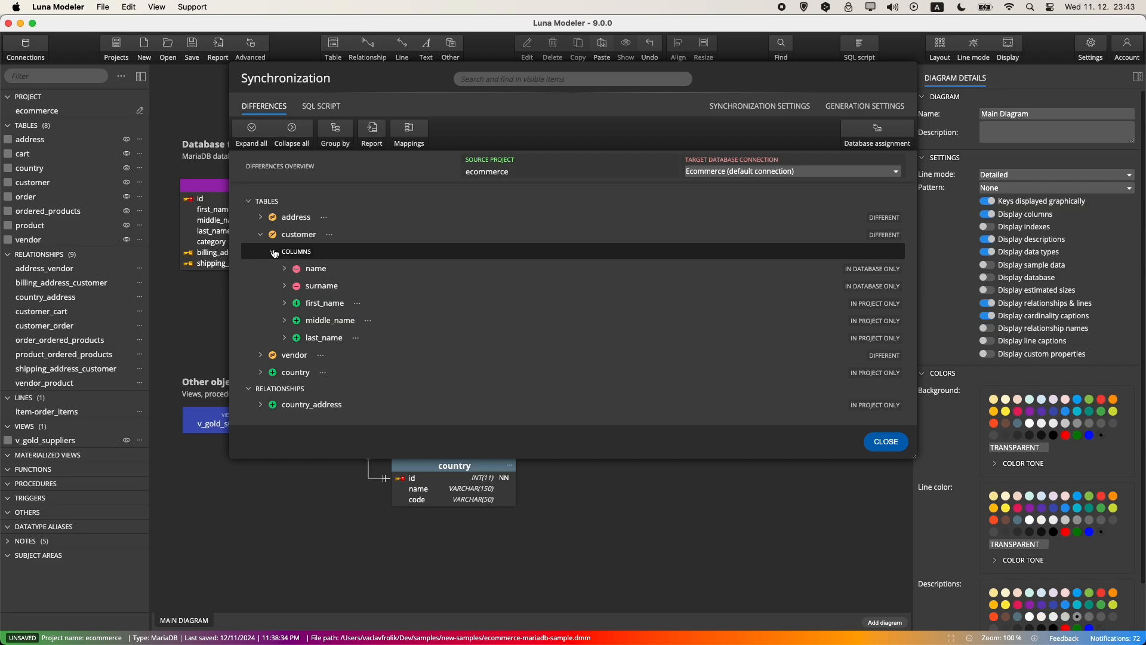
{"action": "left_click", "coordinate": [358, 303]}
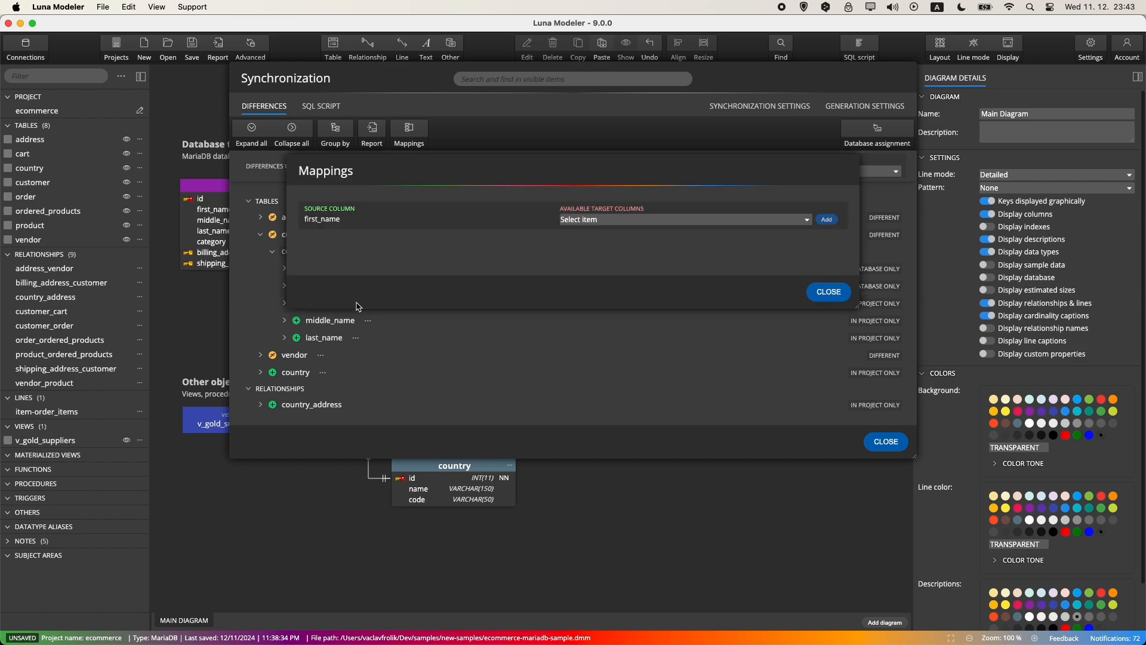
{"action": "left_click", "coordinate": [643, 223]}
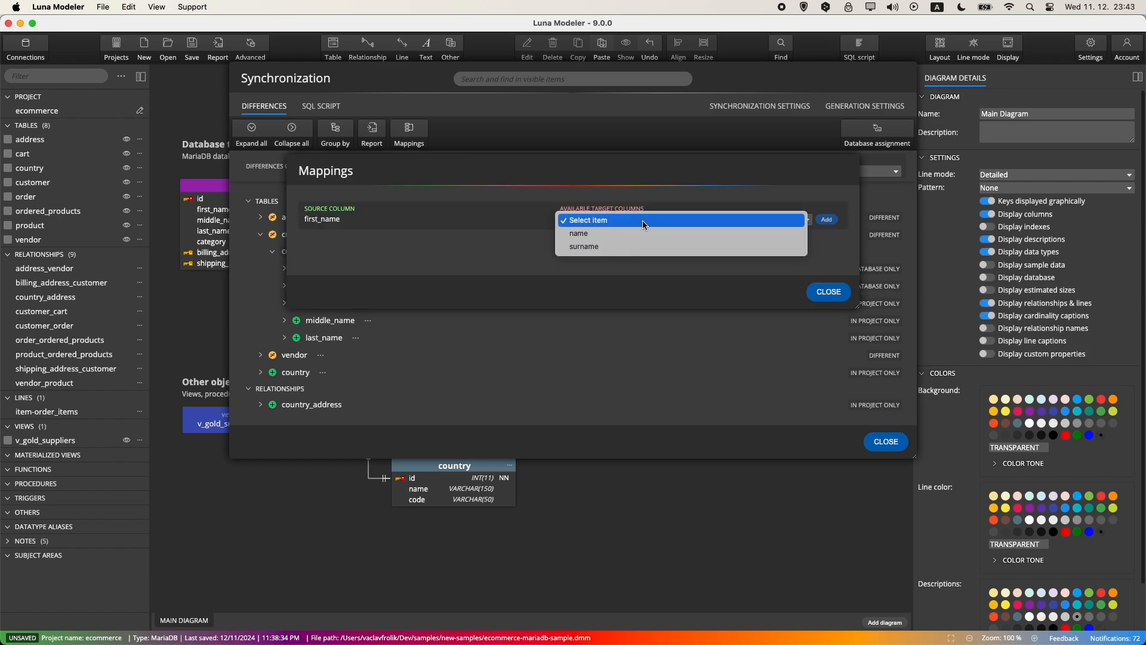
{"action": "left_click", "coordinate": [642, 232]}
{"action": "left_click", "coordinate": [824, 221]}
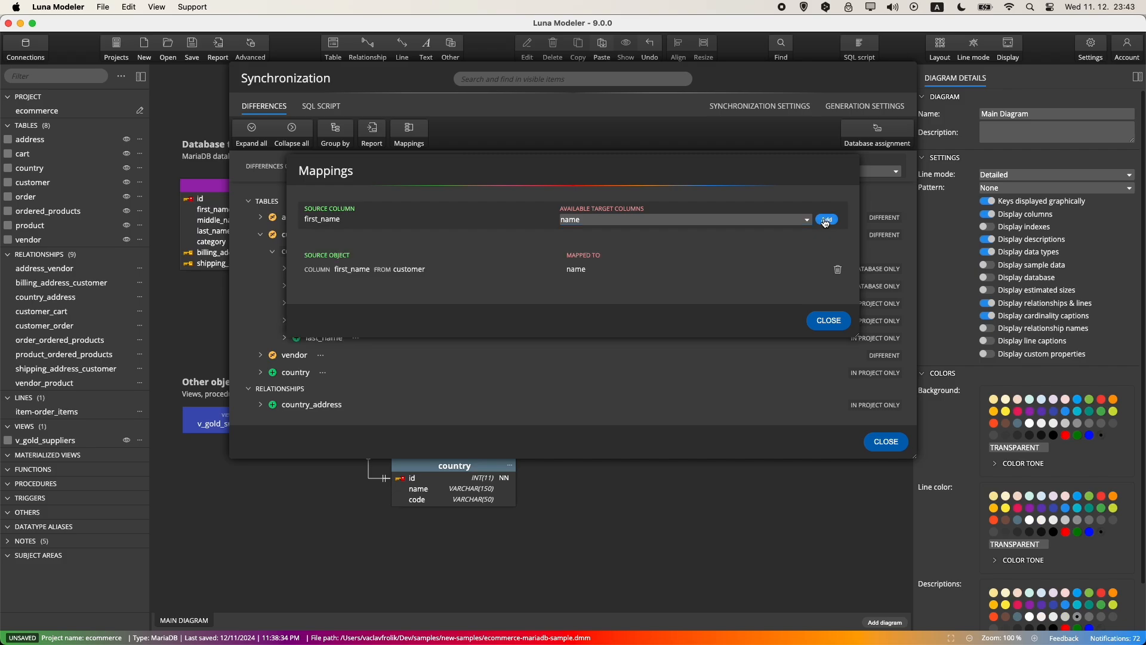
{"action": "left_click", "coordinate": [828, 320]}
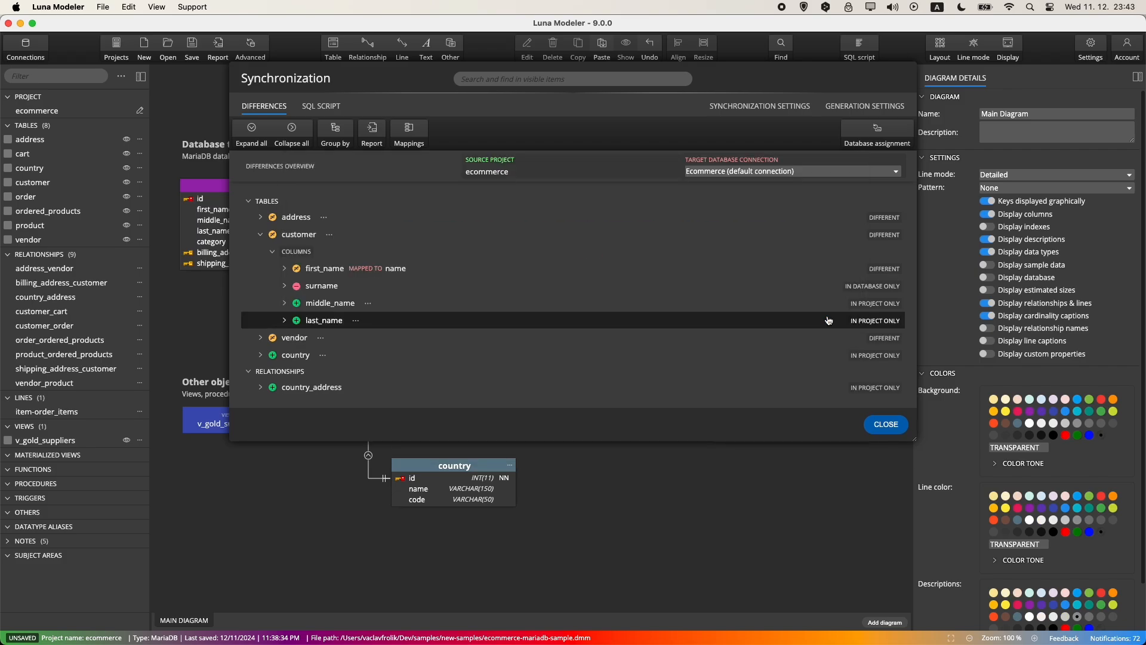
- Map the customer table's last_name project column to the surname column in the target database
{"action": "left_click", "coordinate": [356, 323]}
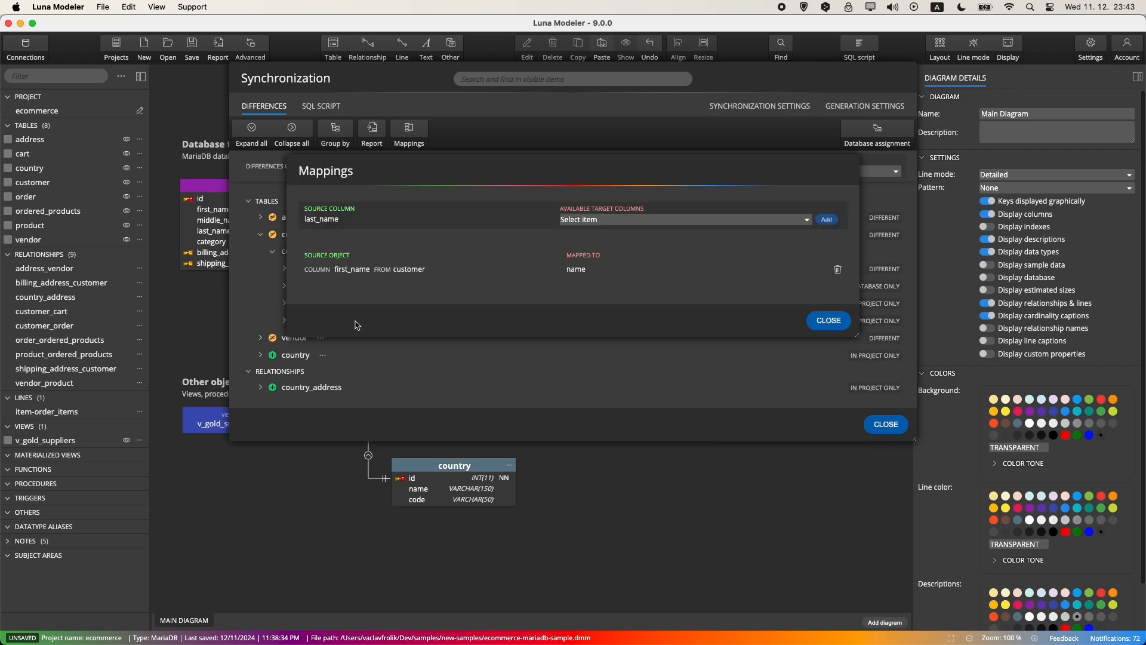
{"action": "left_click", "coordinate": [617, 222]}
{"action": "left_click", "coordinate": [617, 231]}
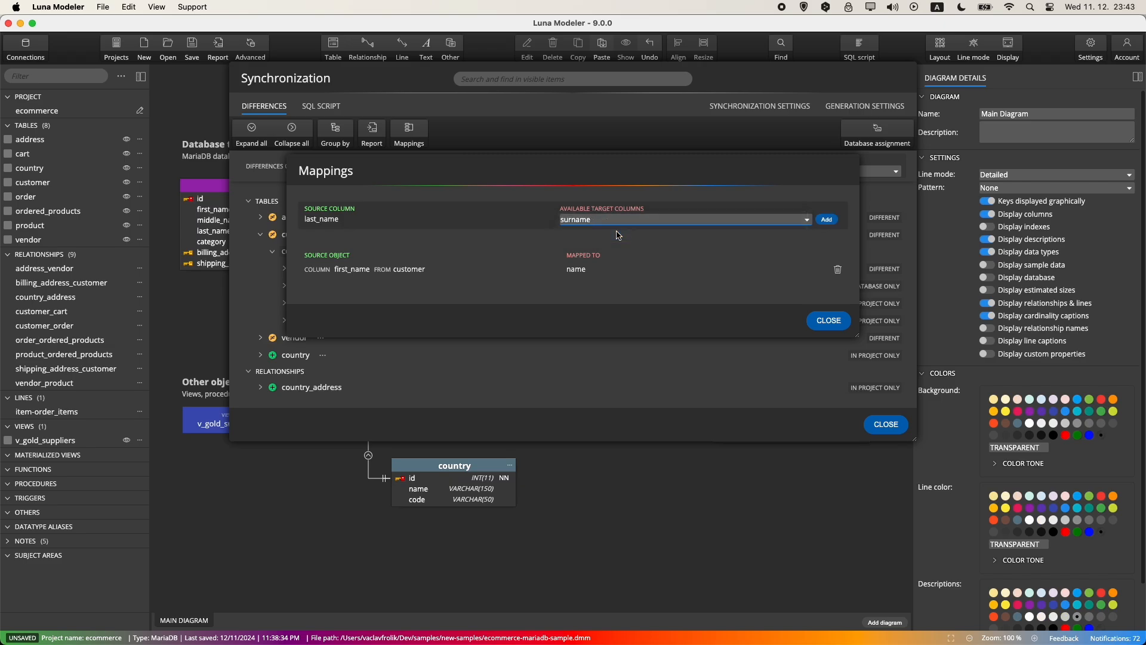
{"action": "left_click", "coordinate": [826, 219]}
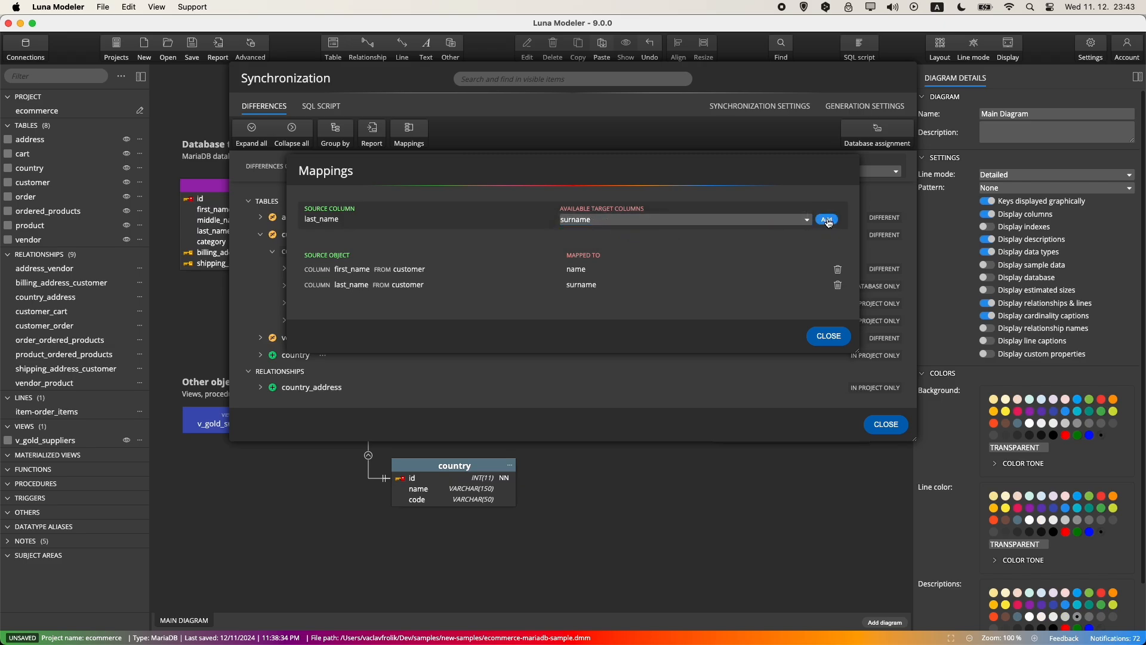
{"action": "left_click", "coordinate": [827, 336]}
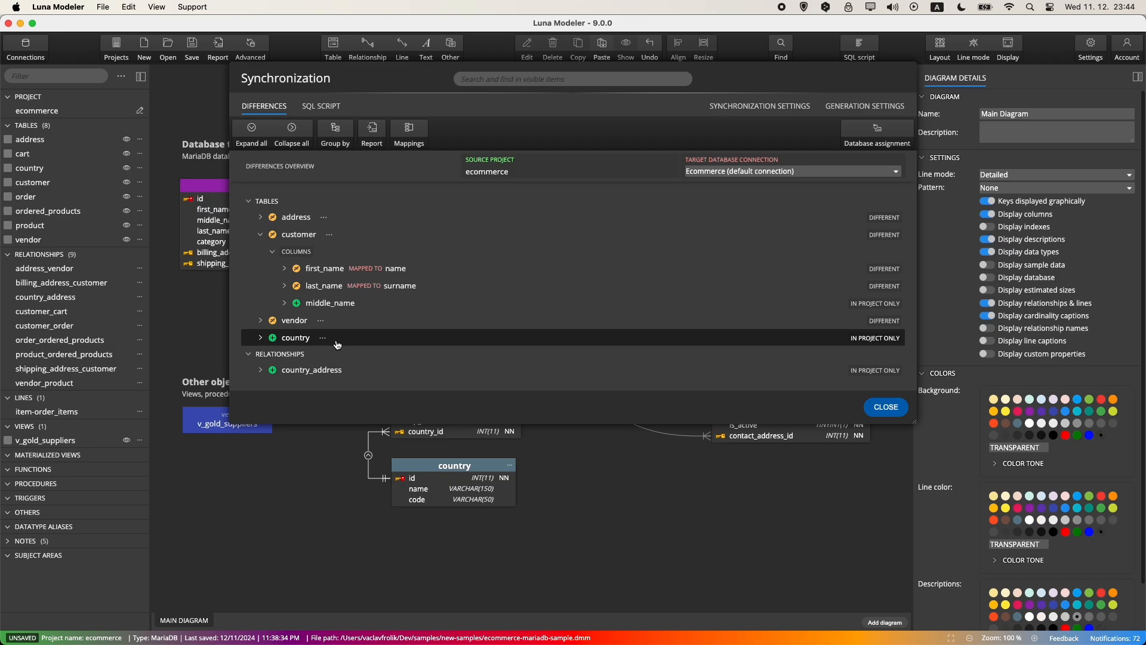
- Examine the detected differences in the address table's columns and the properties of the new country table's name column
{"action": "left_click", "coordinate": [261, 219]}
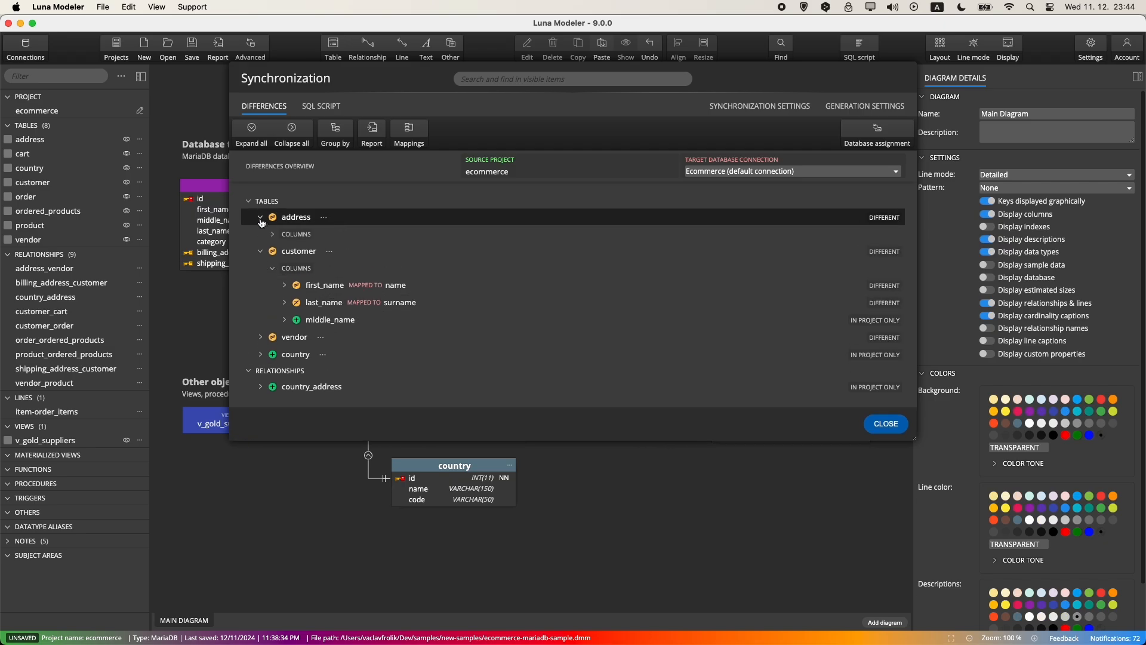
{"action": "left_click", "coordinate": [273, 235]}
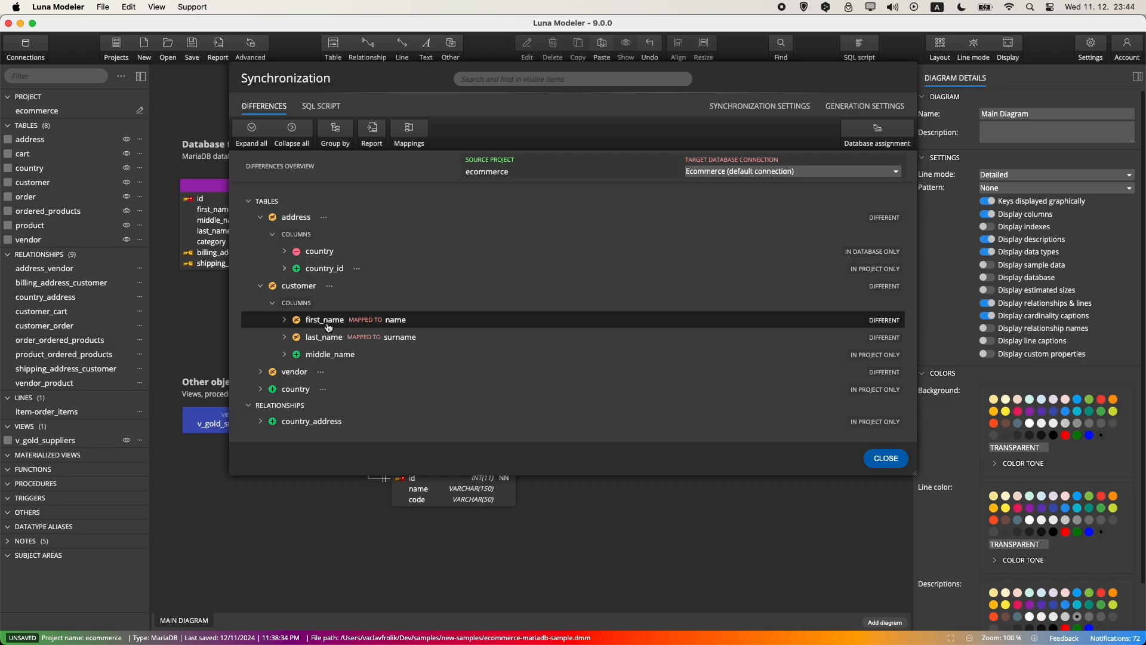
{"action": "left_click", "coordinate": [260, 389]}
{"action": "left_click", "coordinate": [273, 423]}
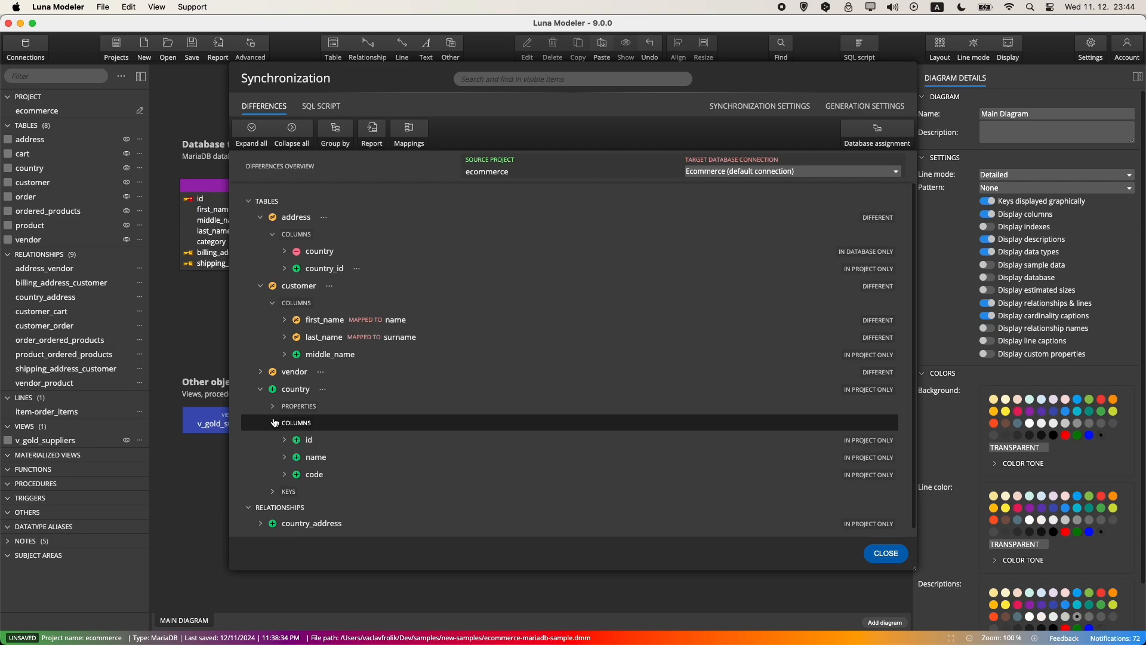
{"action": "left_click", "coordinate": [284, 457]}
{"action": "left_click", "coordinate": [295, 475]}
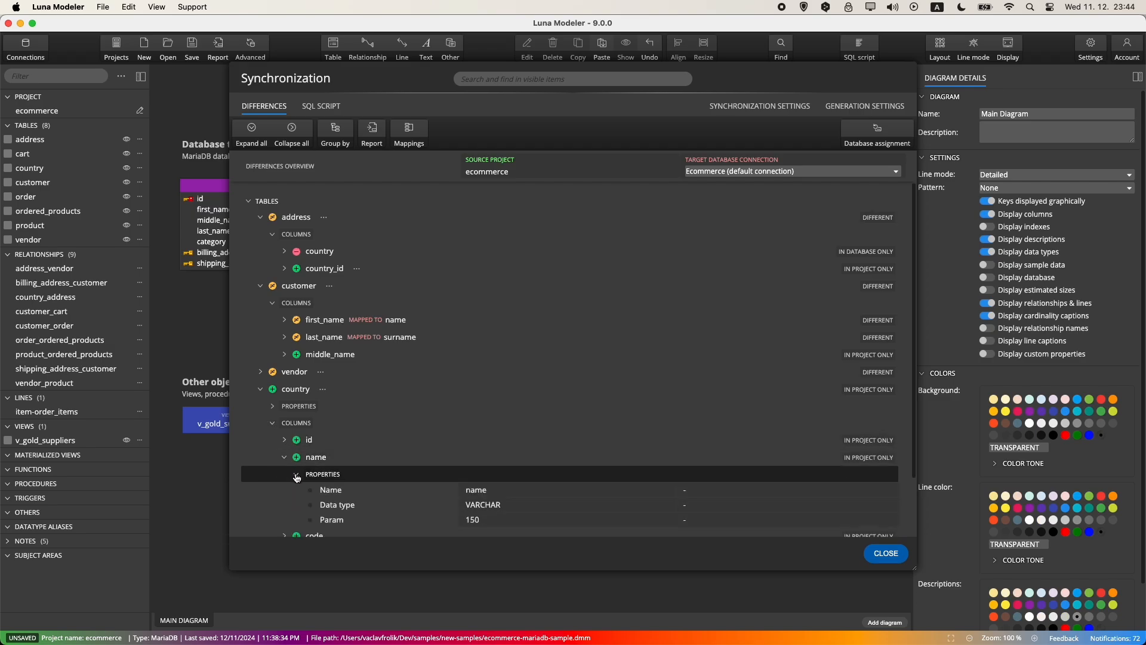
- Collapse the country table's differences and examine the property difference of the vendor table's company_name column
{"action": "left_click", "coordinate": [259, 389]}
{"action": "left_click", "coordinate": [260, 371]}
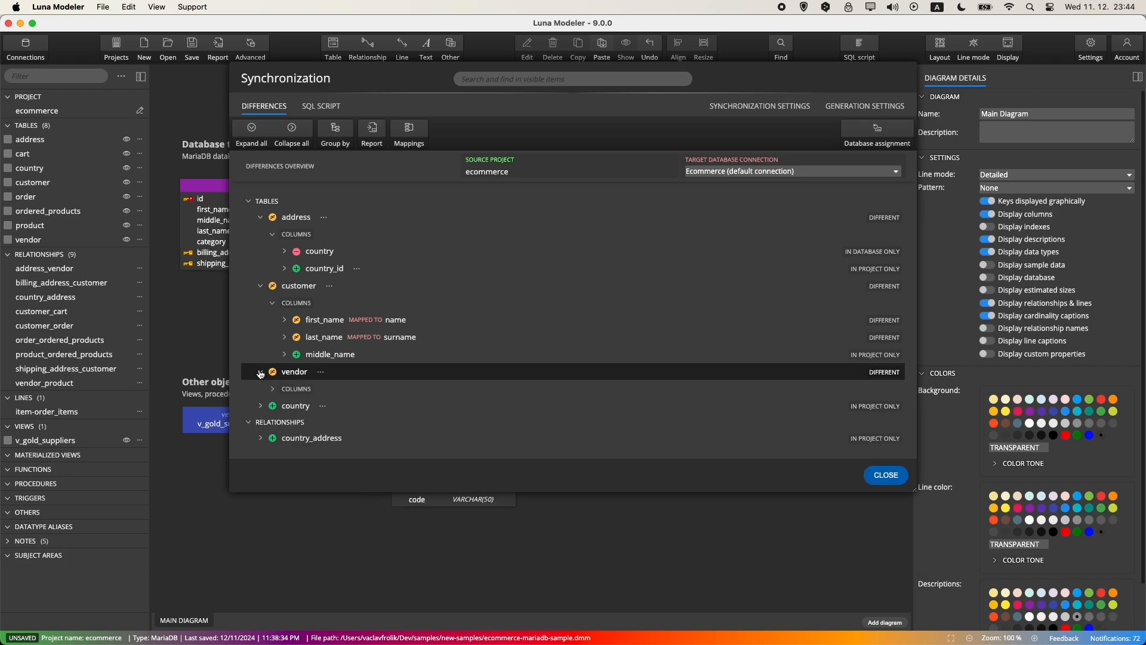
{"action": "left_click", "coordinate": [272, 389]}
{"action": "left_click", "coordinate": [284, 406]}
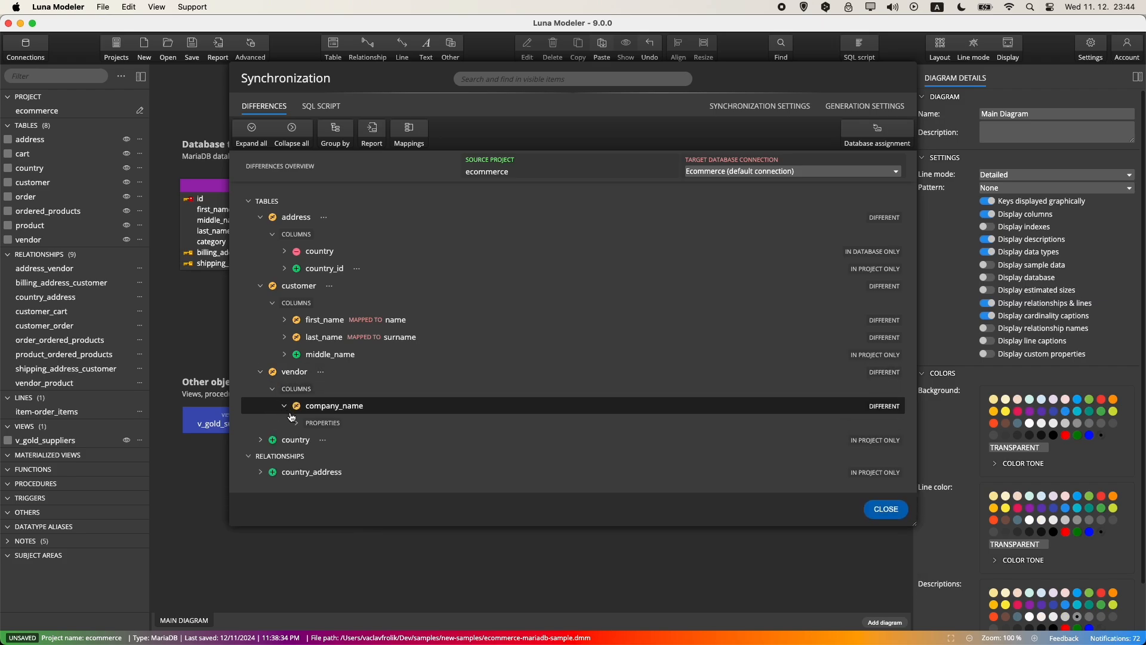
{"action": "left_click", "coordinate": [296, 422]}
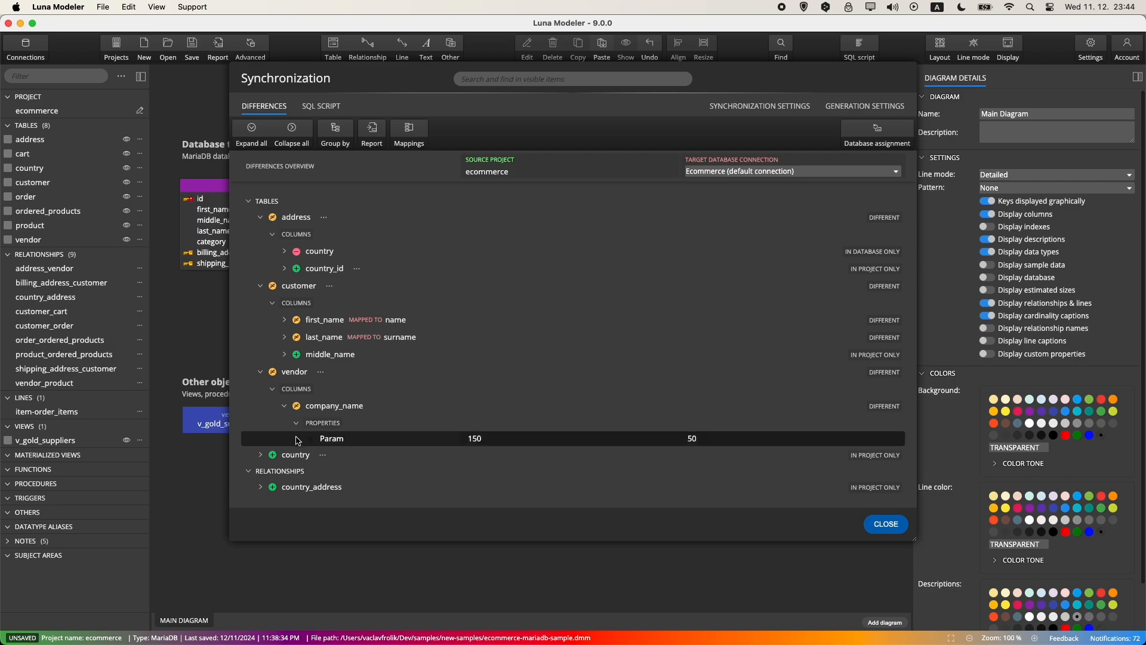
- Expand all differences in full detail, collapse them again, and list only the differing tables and relationships
{"action": "left_click", "coordinate": [249, 130]}
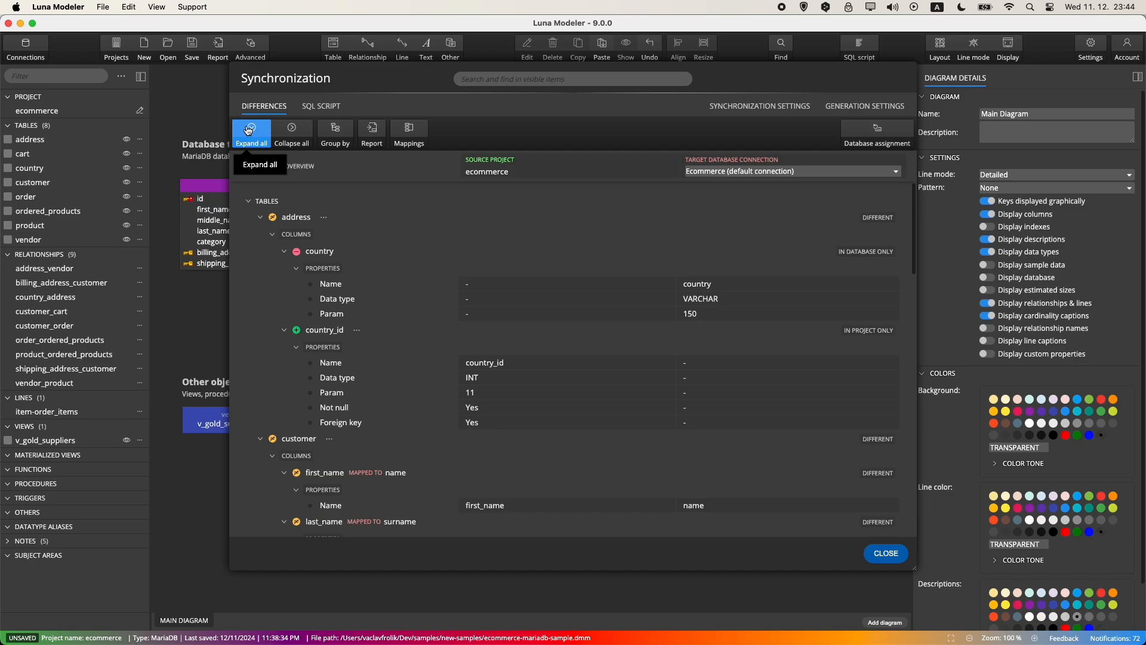
{"action": "left_click", "coordinate": [289, 134]}
{"action": "left_click", "coordinate": [248, 202]}
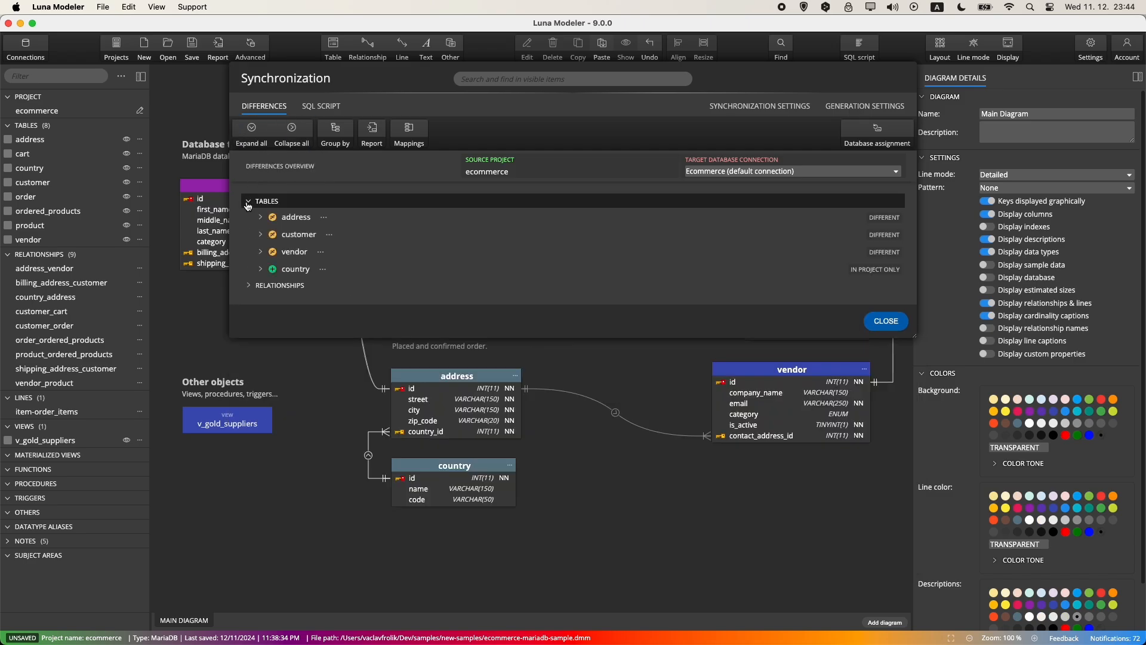
{"action": "left_click", "coordinate": [248, 287]}
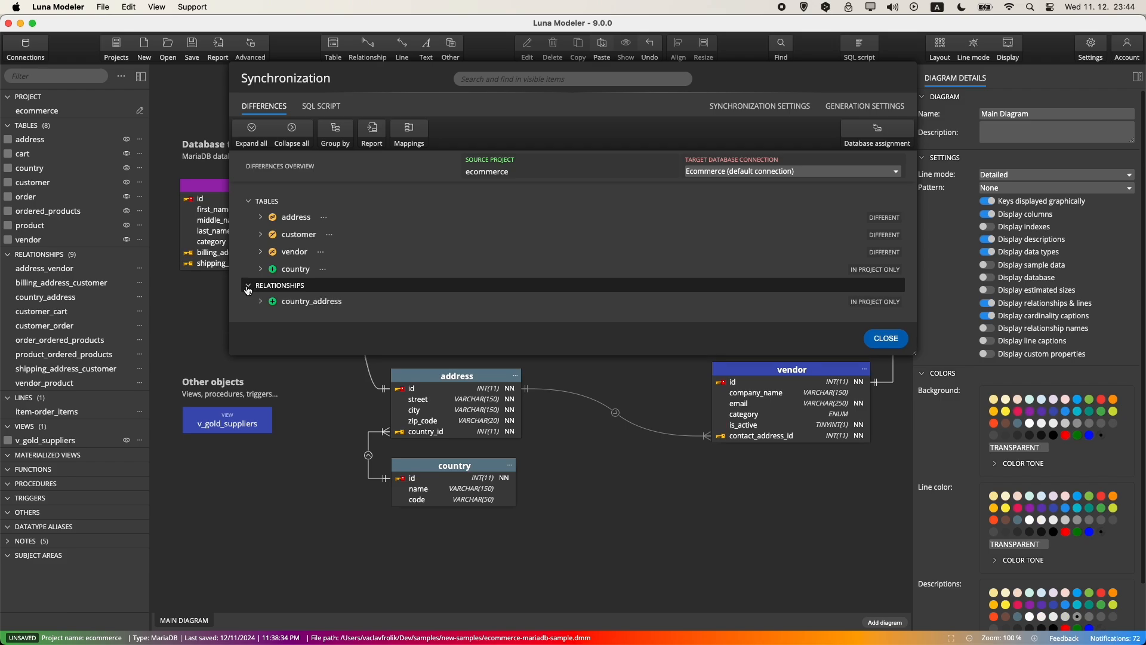
- View the differences grouped by difference status and return to grouping them by object type
{"action": "left_click", "coordinate": [348, 146]}
{"action": "left_click", "coordinate": [340, 174]}
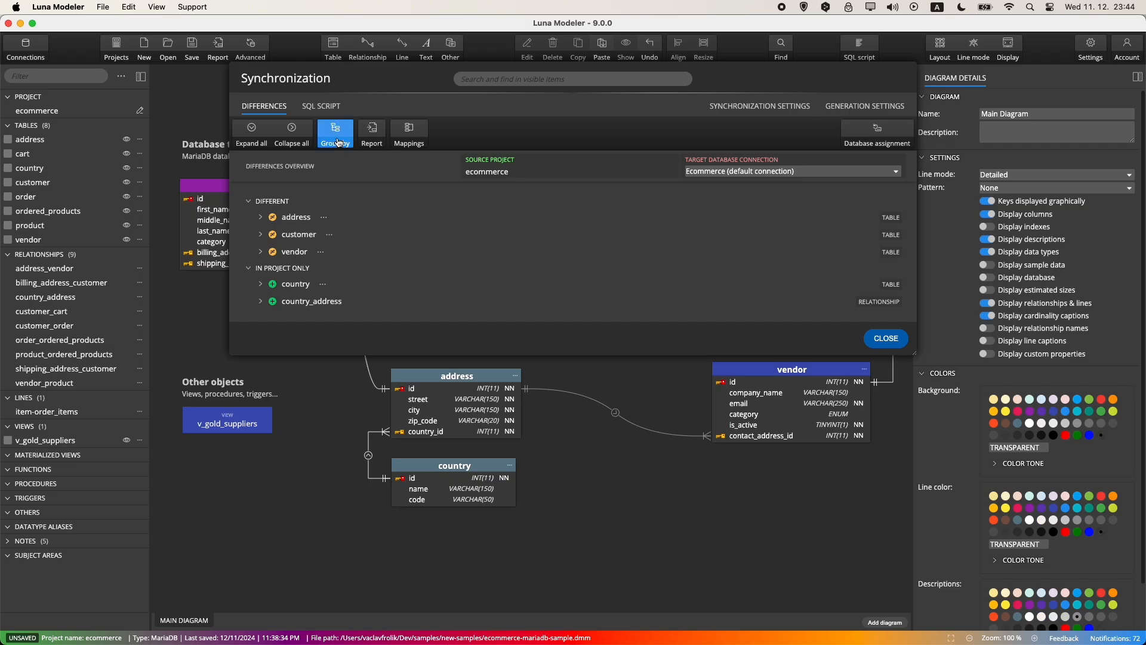
{"action": "left_click", "coordinate": [338, 140]}
{"action": "left_click", "coordinate": [332, 161]}
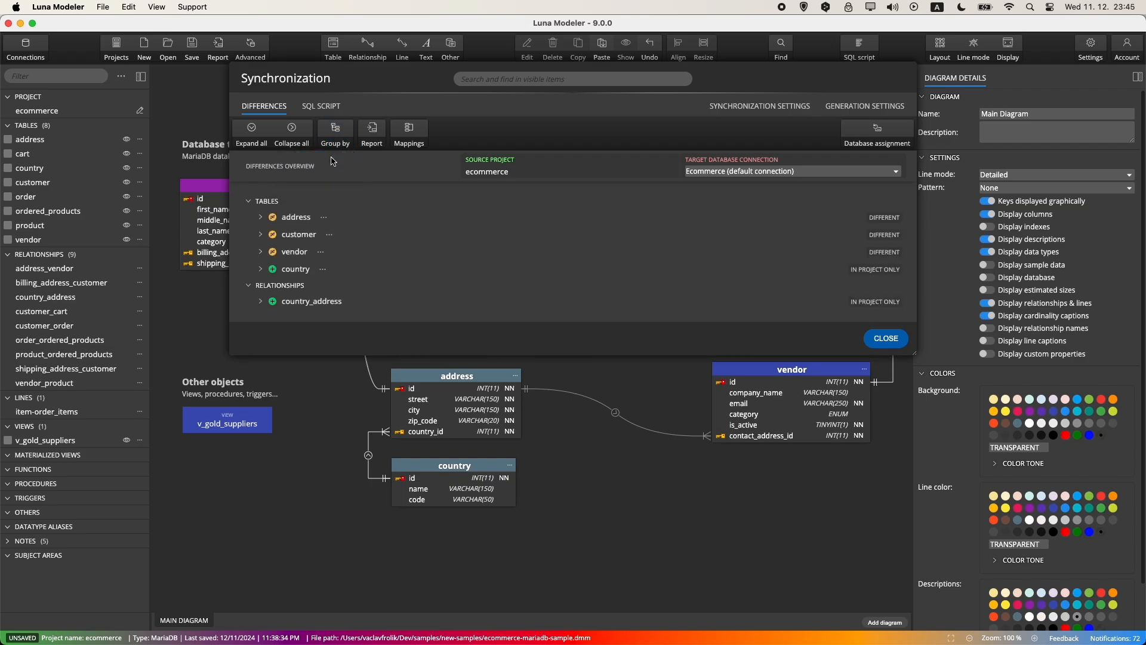
- Open the synchronization SQL script and review the statements that alter the customer table and create the country table
{"action": "left_click", "coordinate": [324, 106]}
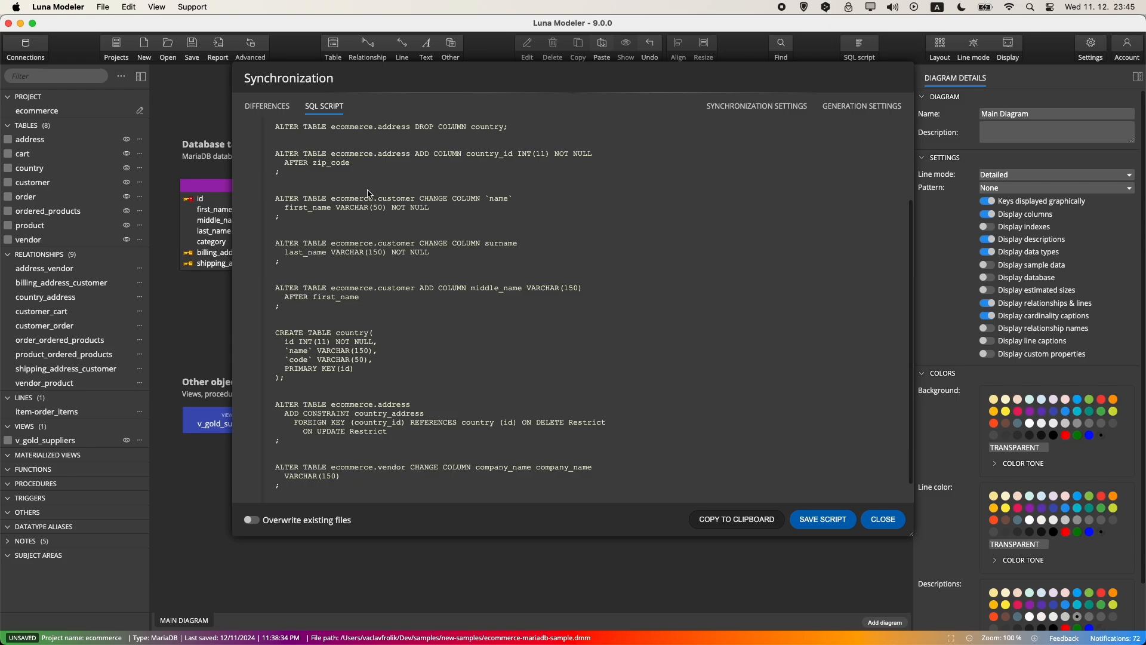
{"action": "left_click_drag", "start_coordinate": [276, 198], "coordinate": [316, 313]}
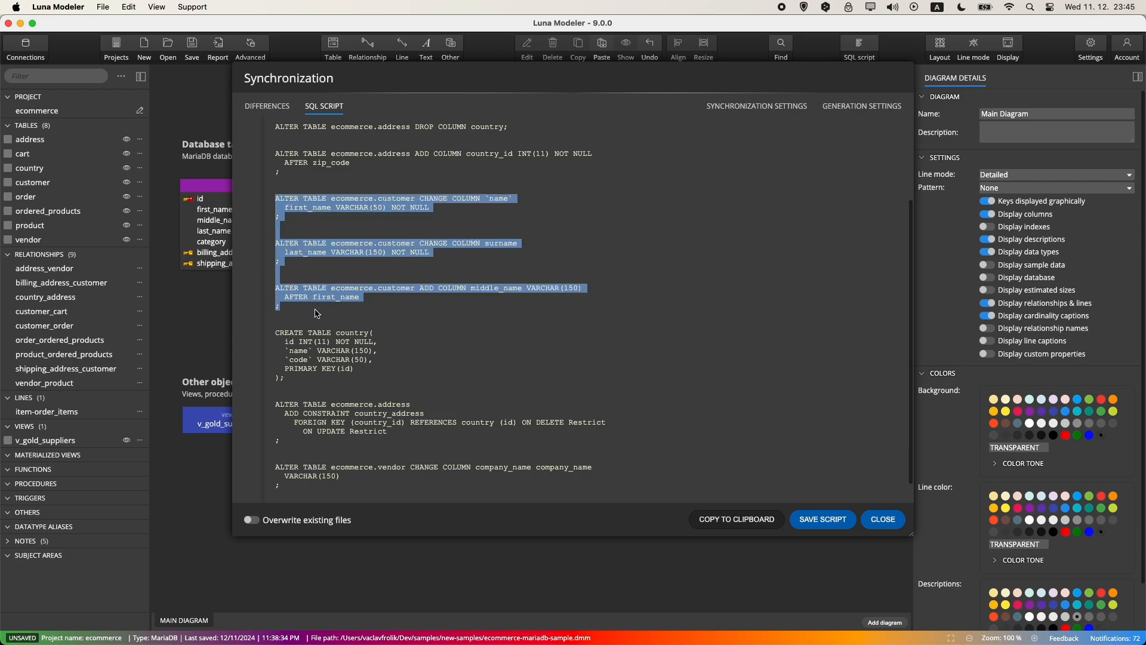
{"action": "left_click", "coordinate": [404, 309]}
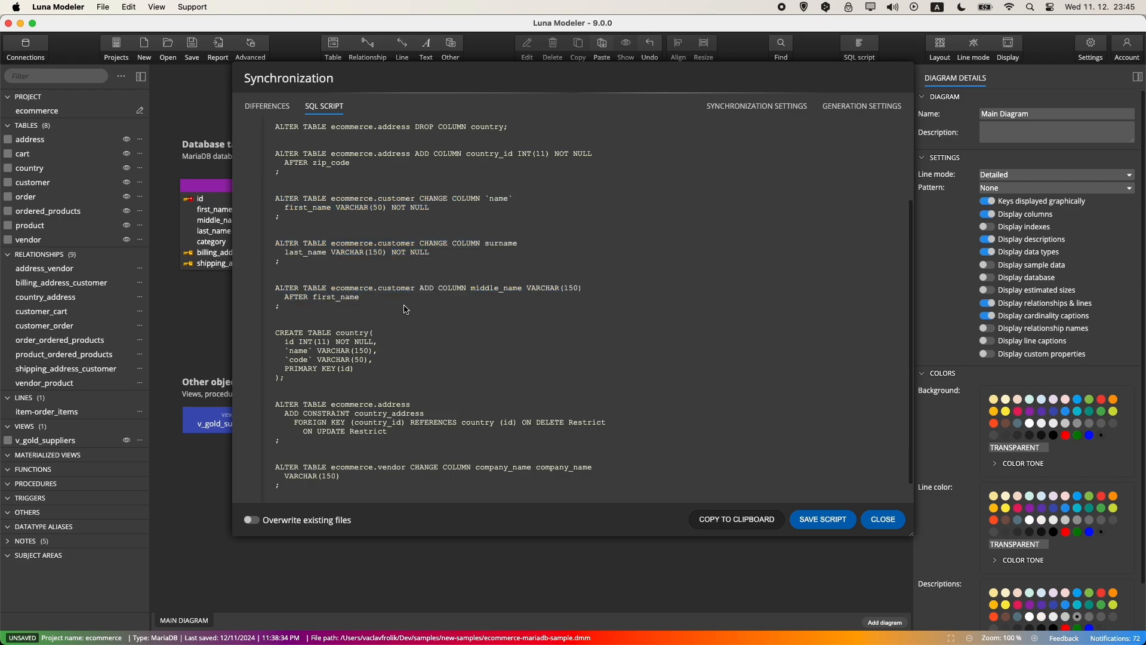
{"action": "left_click_drag", "start_coordinate": [276, 333], "coordinate": [330, 383]}
{"action": "left_click", "coordinate": [330, 382]}
- Review the script's statements for the address table's columns, the country_address foreign key and the vendor table's company_name column
{"action": "left_click_drag", "start_coordinate": [276, 126], "coordinate": [290, 177]}
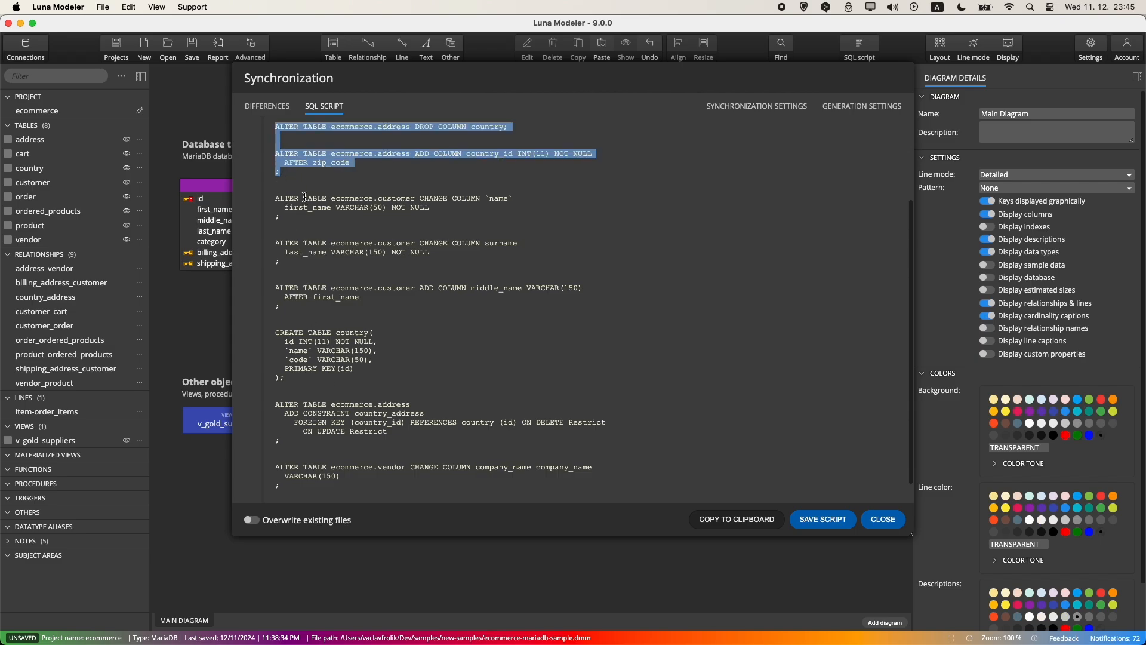
{"action": "left_click", "coordinate": [303, 185]}
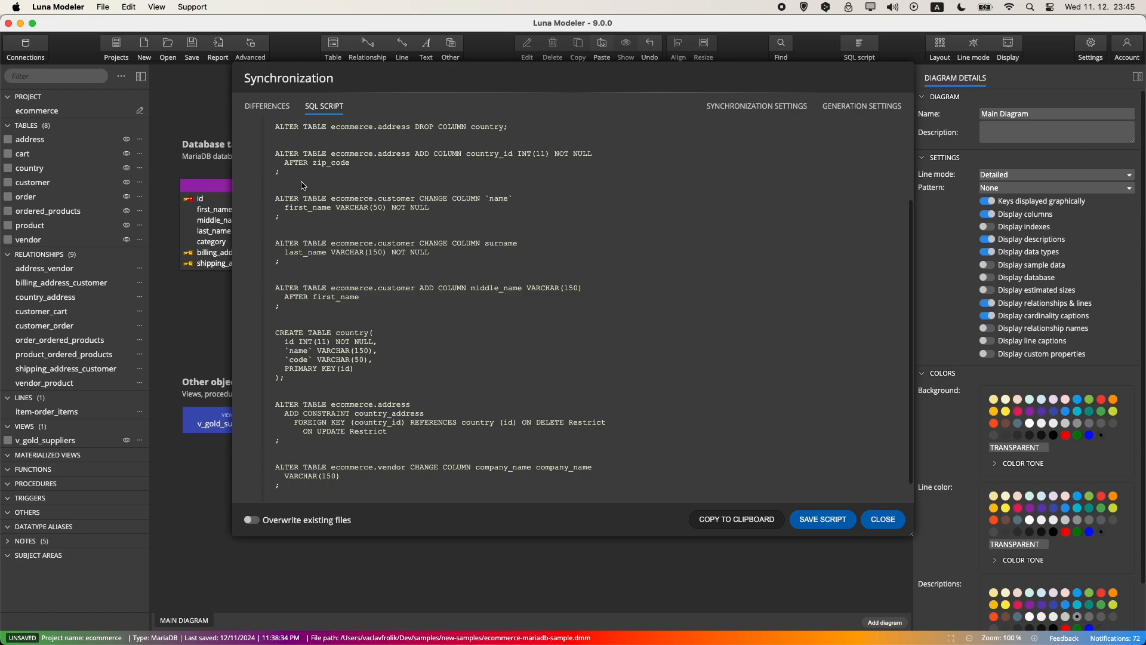
{"action": "left_click_drag", "start_coordinate": [276, 405], "coordinate": [290, 449]}
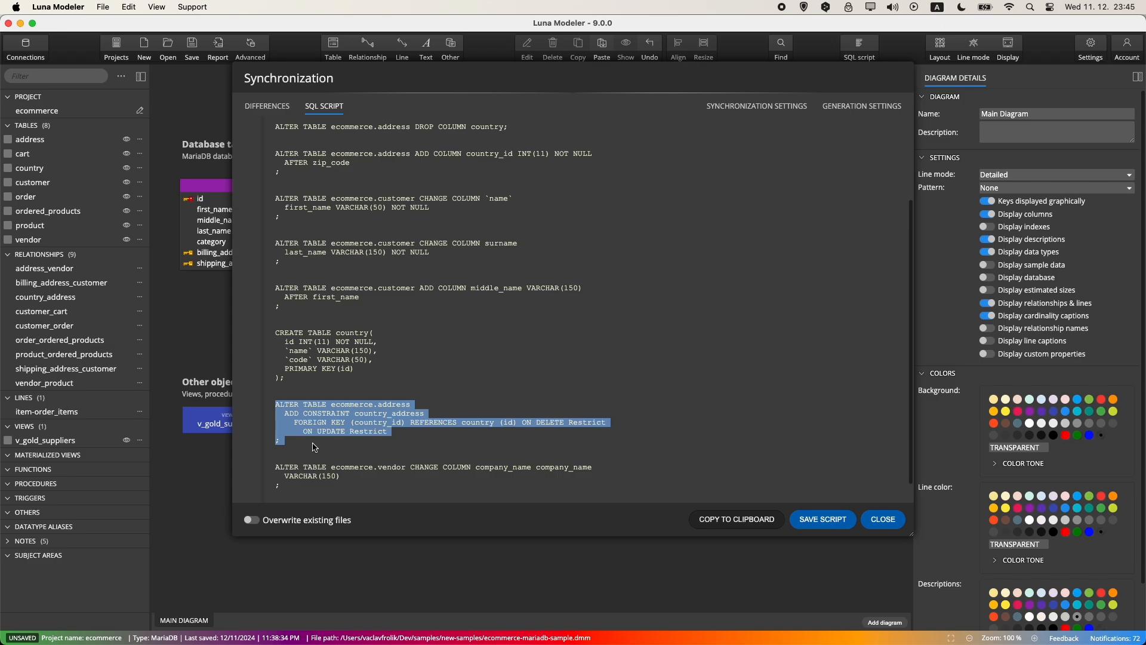
{"action": "left_click", "coordinate": [314, 447]}
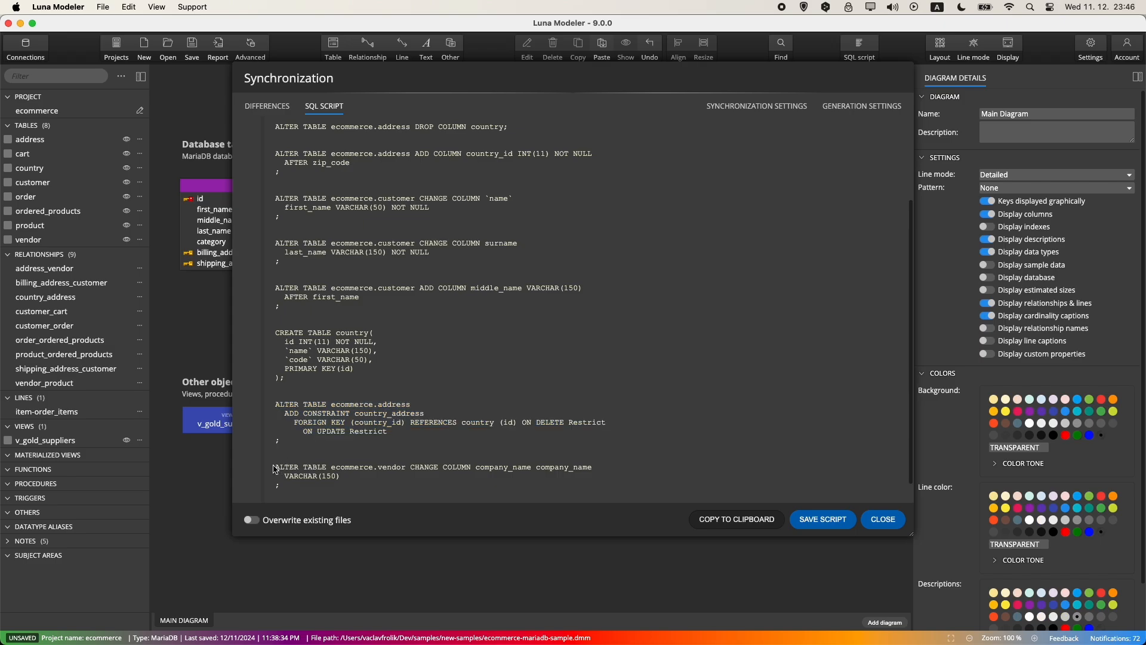
{"action": "left_click_drag", "start_coordinate": [276, 466], "coordinate": [284, 492]}
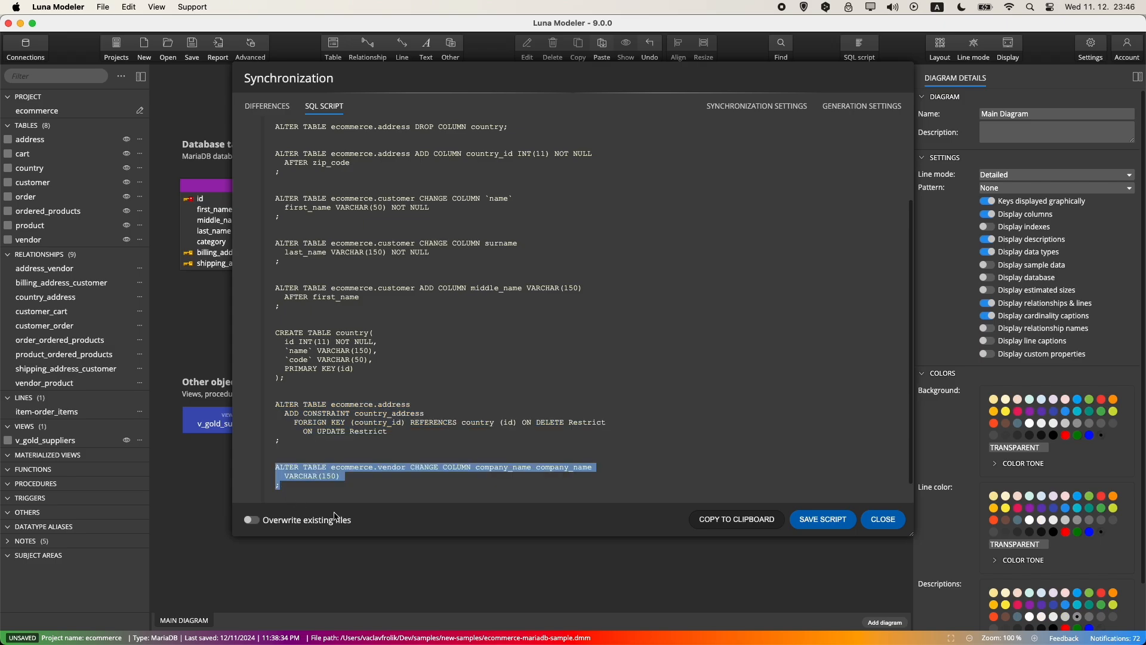
{"action": "left_click", "coordinate": [318, 496]}
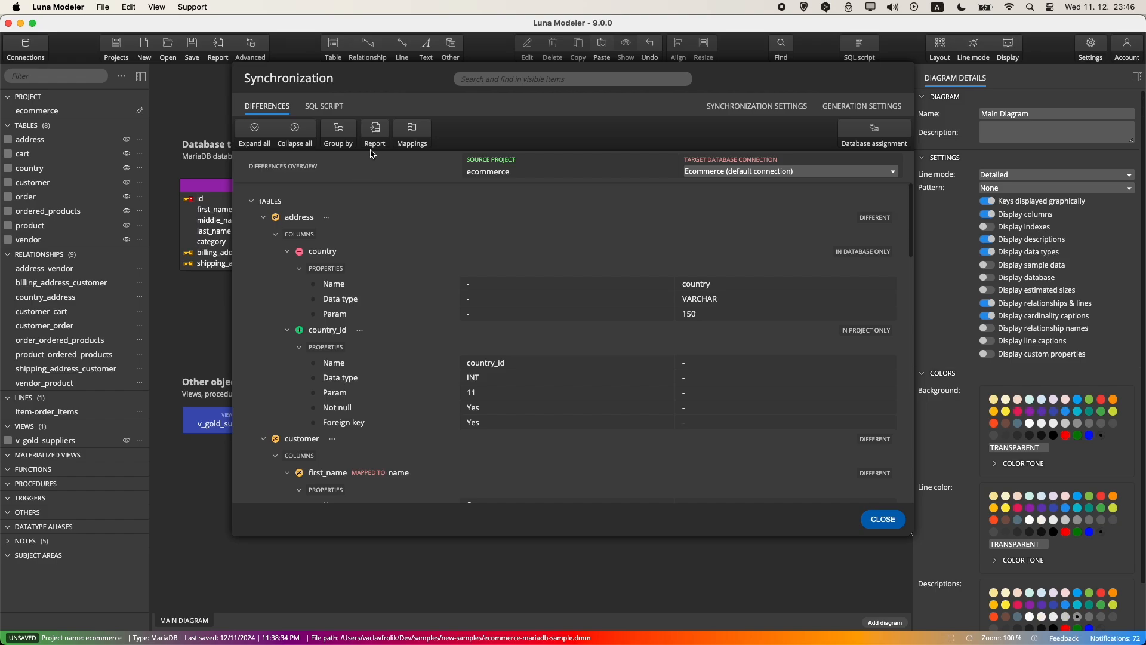
- Generate a report of the differences in the dark style, including author and company details from the project settings
{"action": "left_click", "coordinate": [376, 145]}
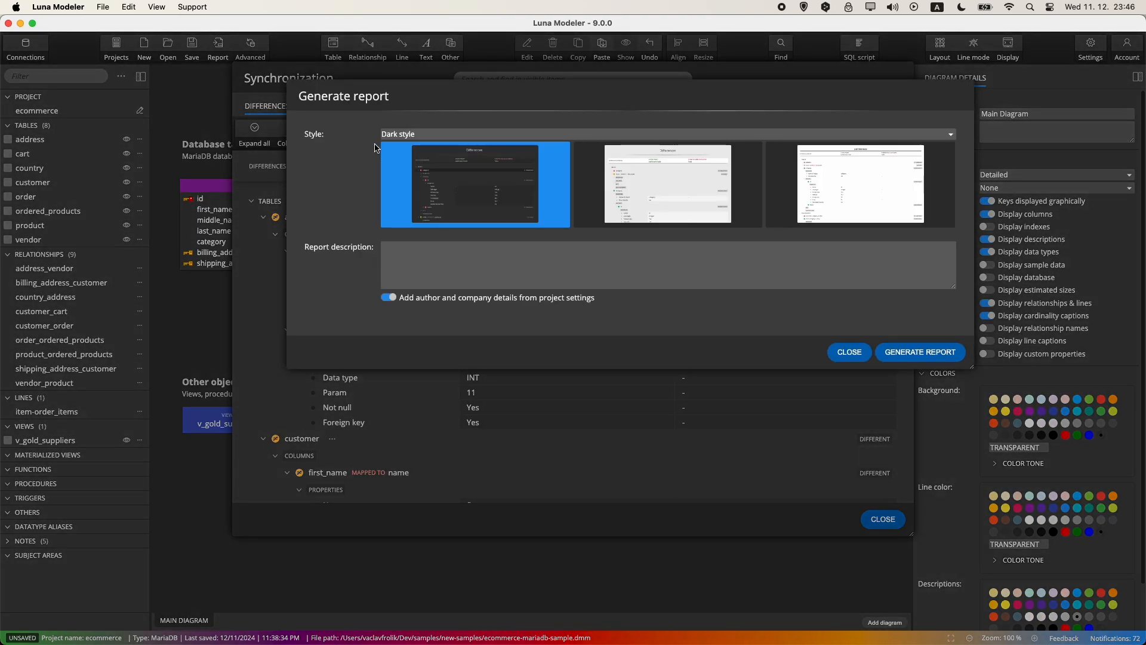
{"action": "left_click", "coordinate": [892, 352]}
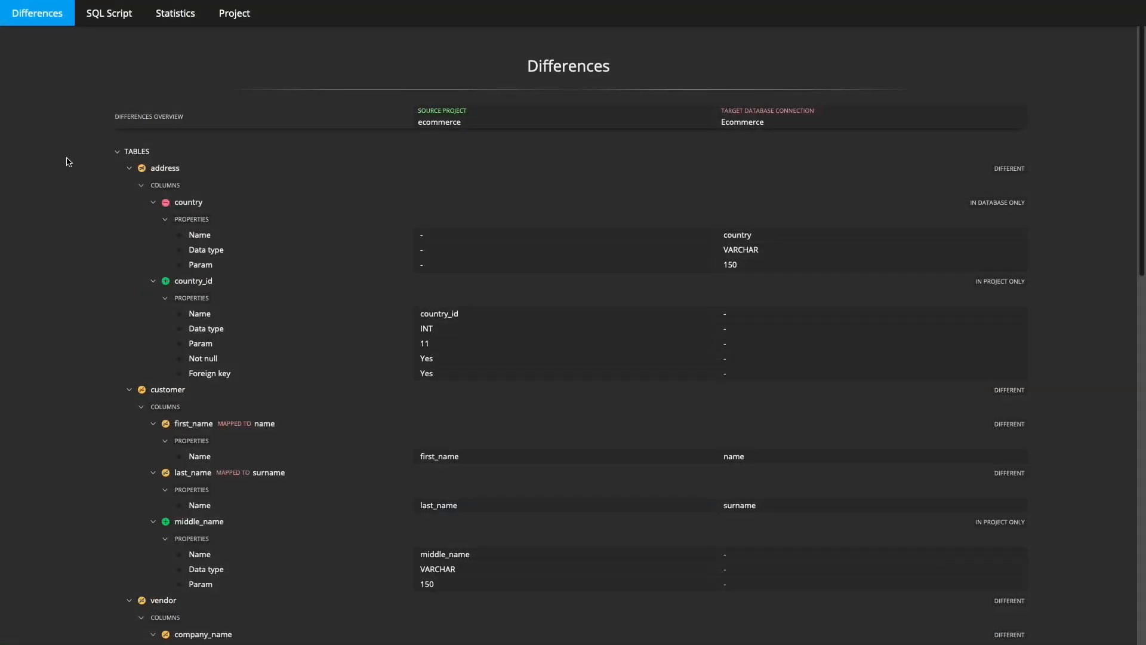
- Look through the generated report's differences for the address and customer tables, and view its SQL script
{"action": "left_click", "coordinate": [129, 172]}
{"action": "left_click", "coordinate": [129, 185]}
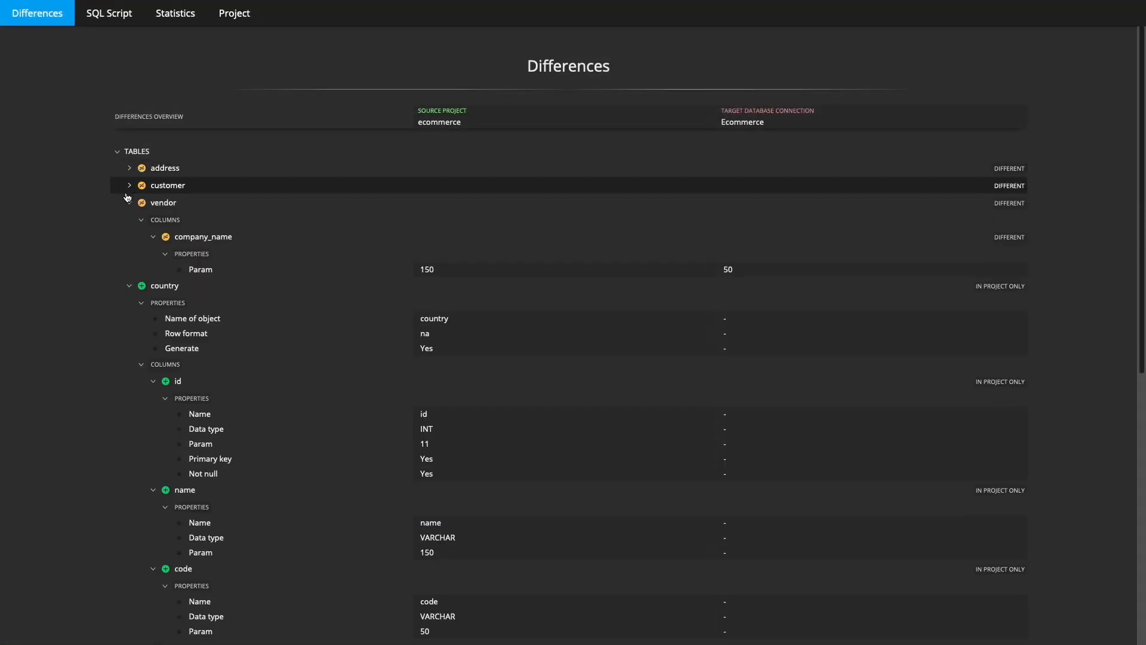
{"action": "left_click", "coordinate": [129, 202]}
{"action": "left_click", "coordinate": [129, 222]}
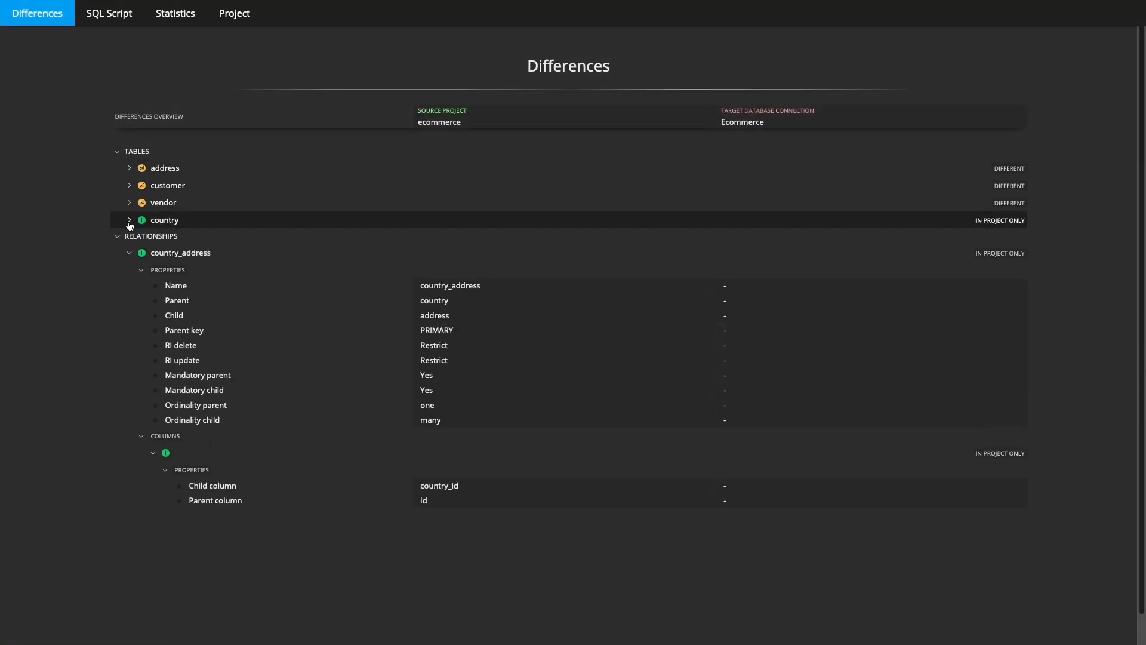
{"action": "left_click", "coordinate": [129, 253]}
{"action": "left_click", "coordinate": [130, 173]}
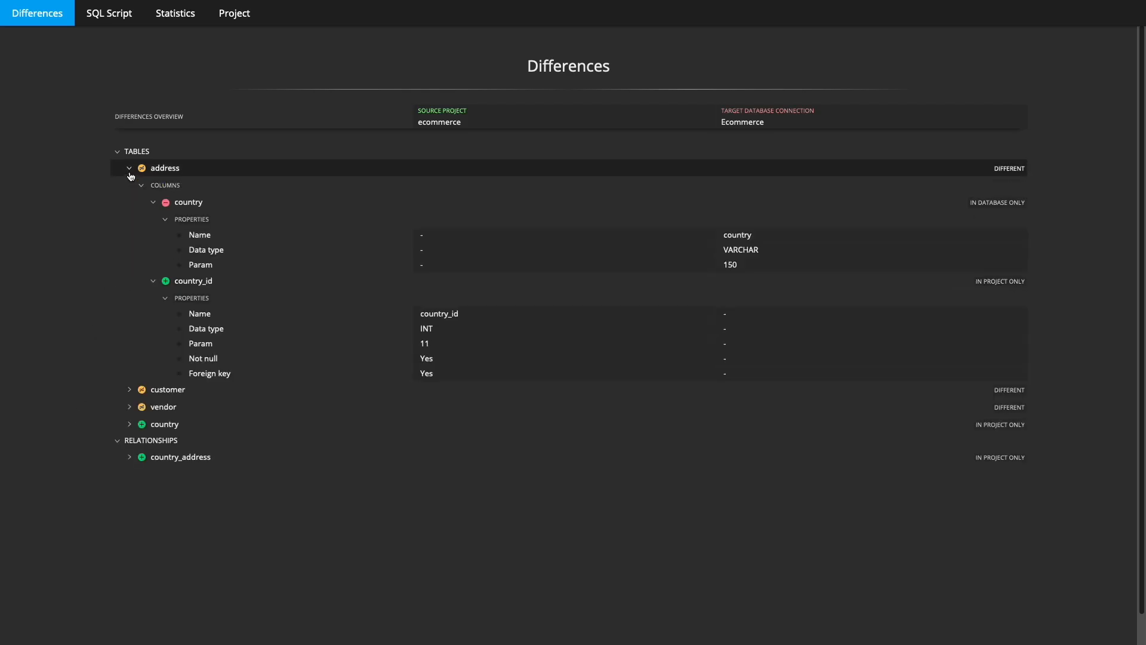
{"action": "left_click", "coordinate": [129, 391]}
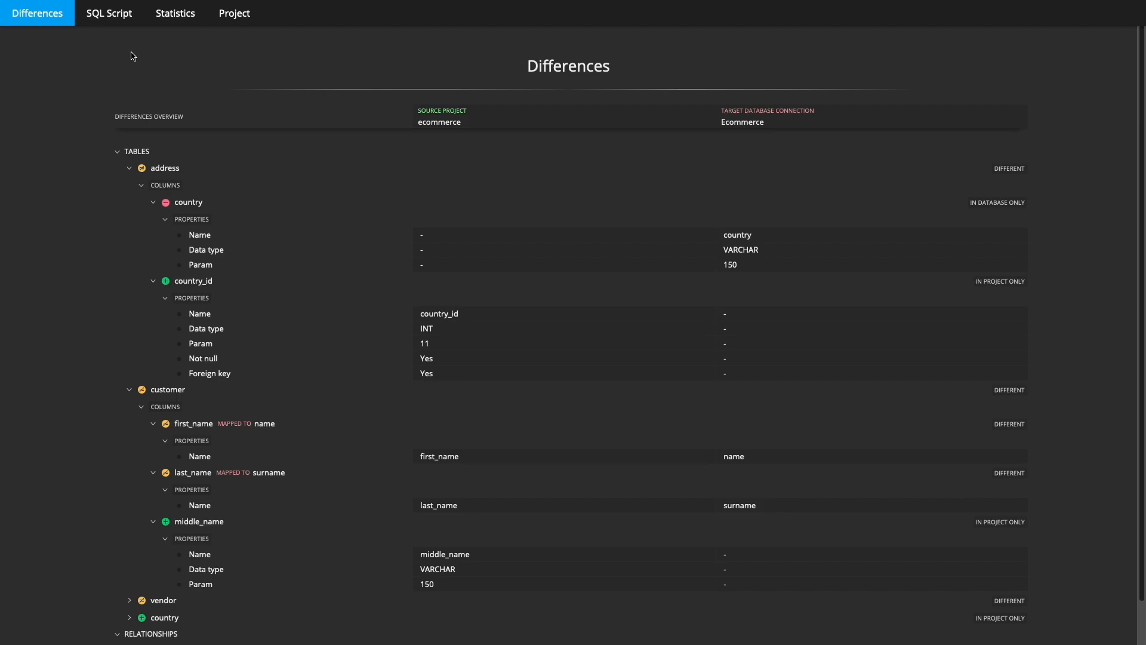
{"action": "left_click", "coordinate": [109, 12]}
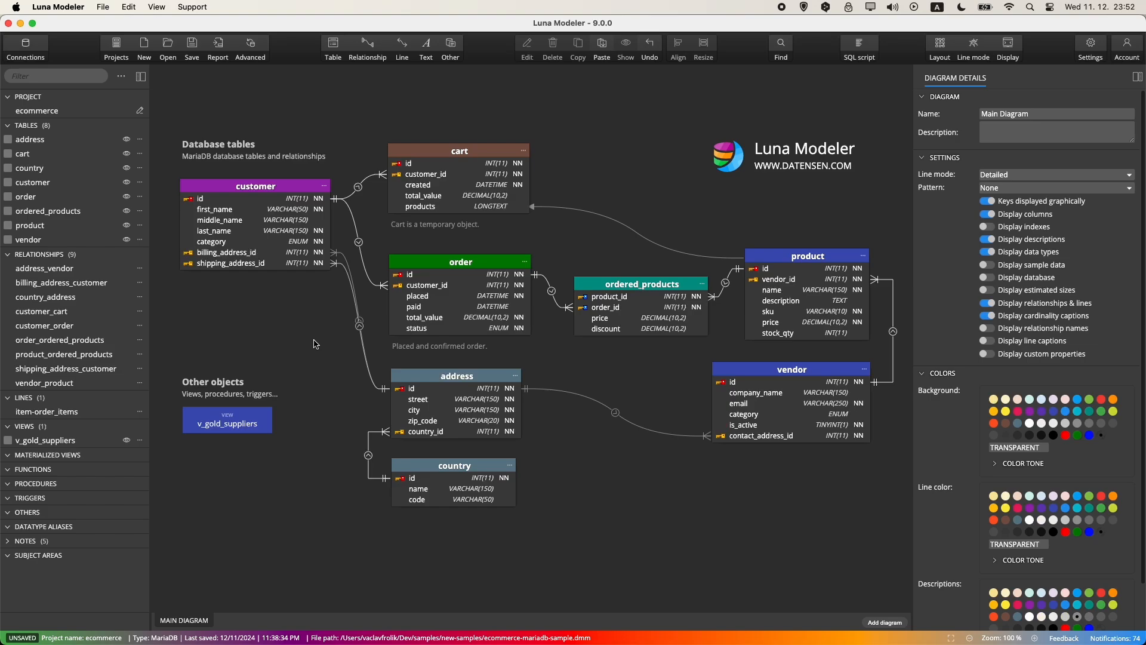
- Start a project update from the Ecommerce (default connection) database, loading it and detecting its differences from the project
{"action": "left_click", "coordinate": [250, 46]}
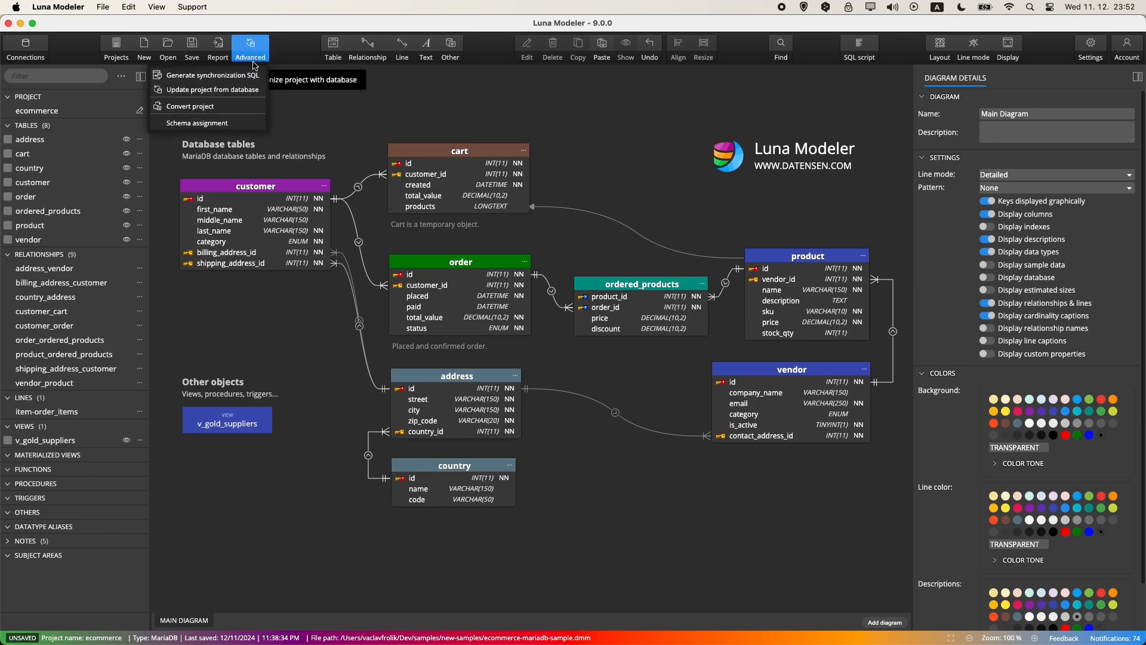
{"action": "left_click", "coordinate": [252, 90]}
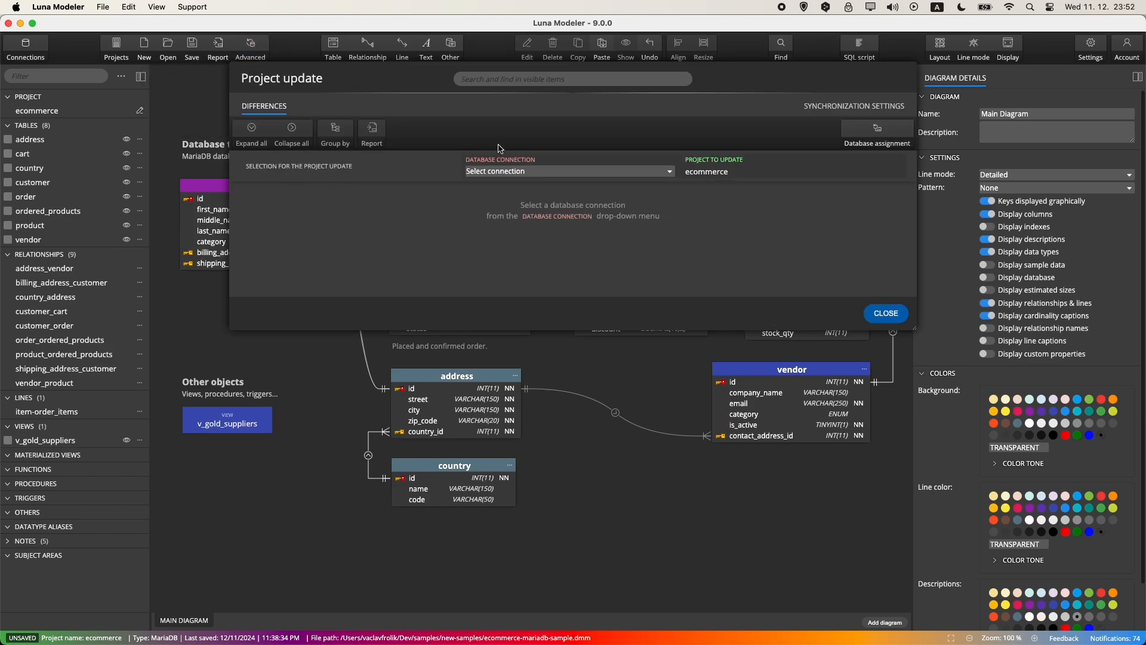
{"action": "left_click", "coordinate": [603, 173]}
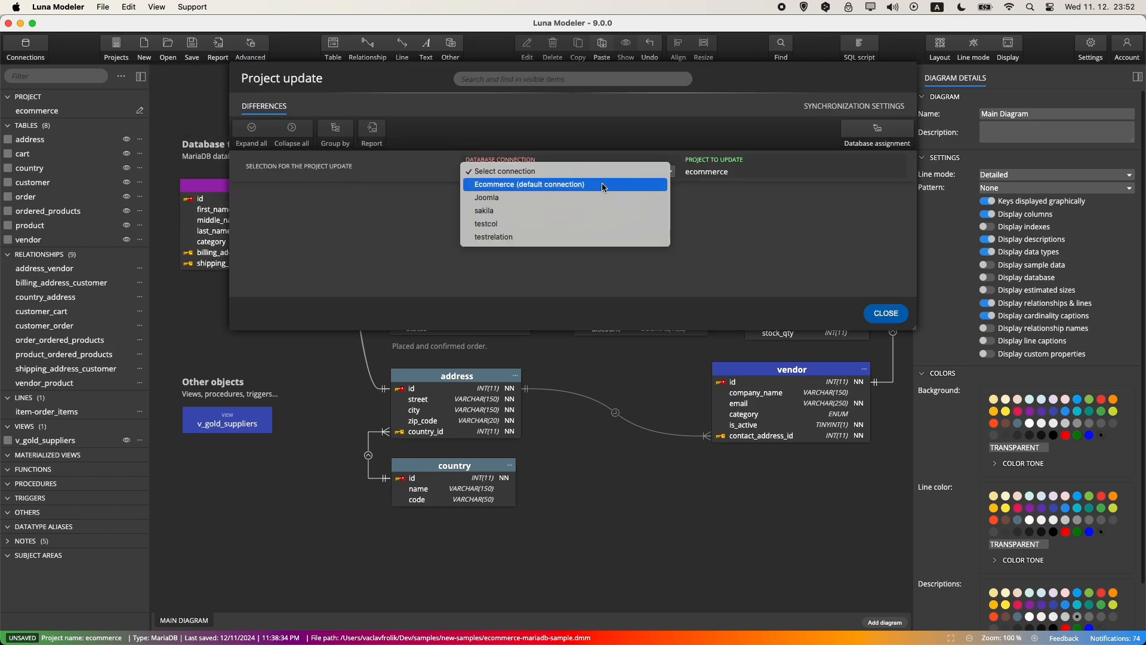
{"action": "left_click", "coordinate": [601, 182]}
{"action": "left_click", "coordinate": [568, 249]}
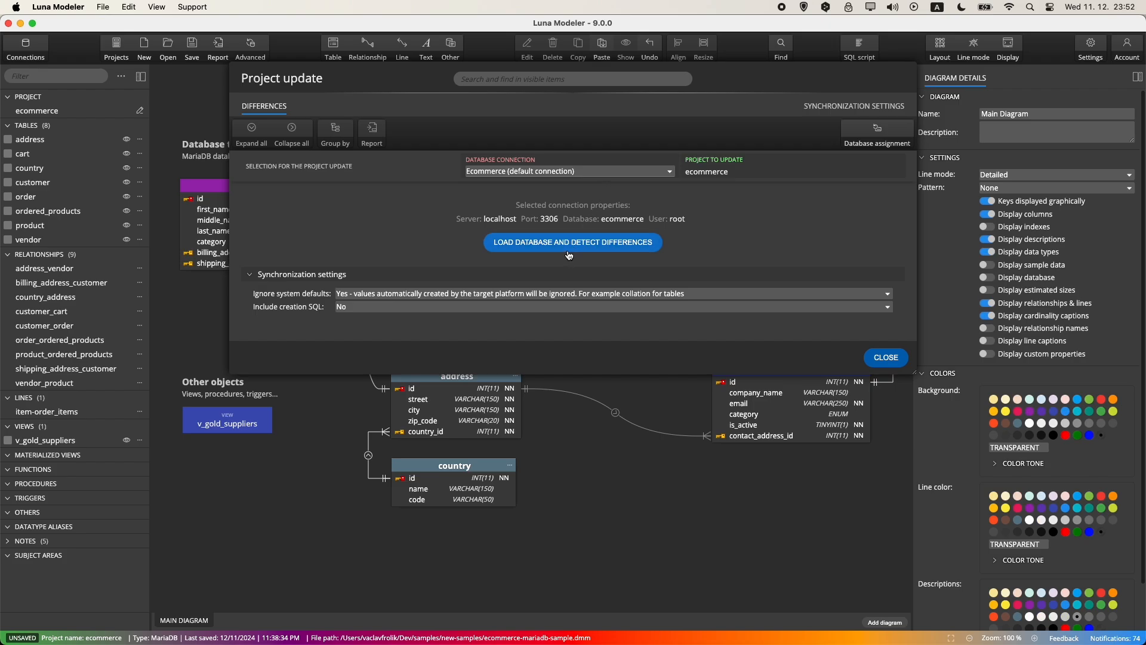